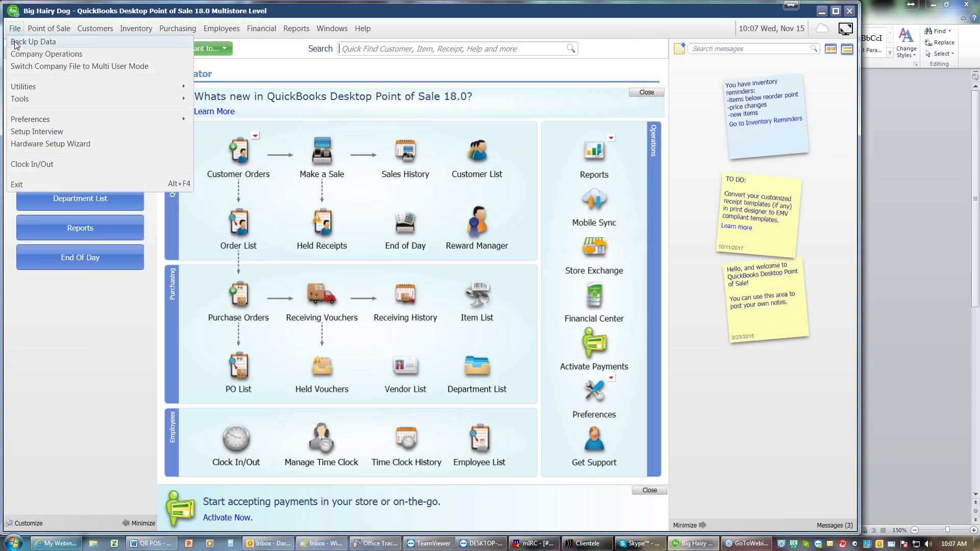
- Back up the company data to the default location
{"action": "left_click", "coordinate": [16, 43]}
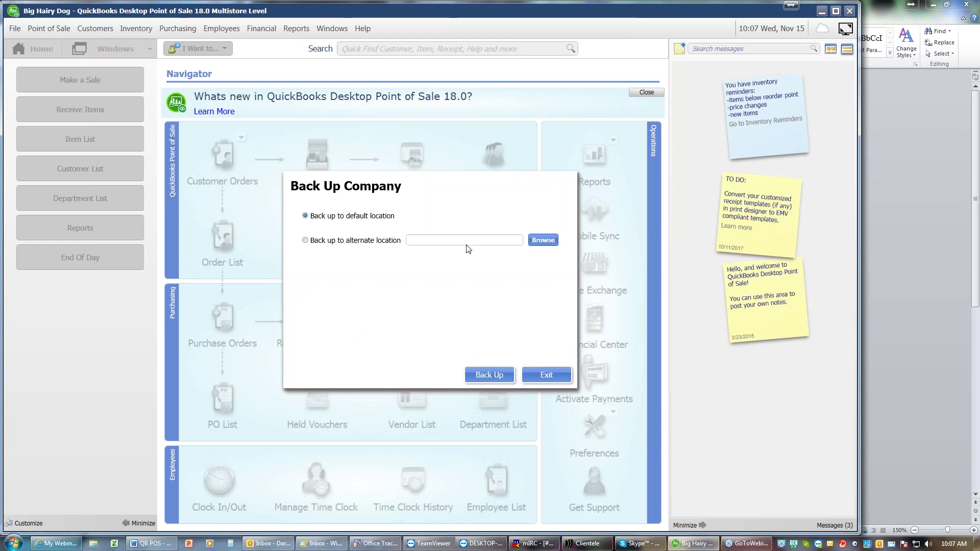
{"action": "left_click", "coordinate": [502, 370]}
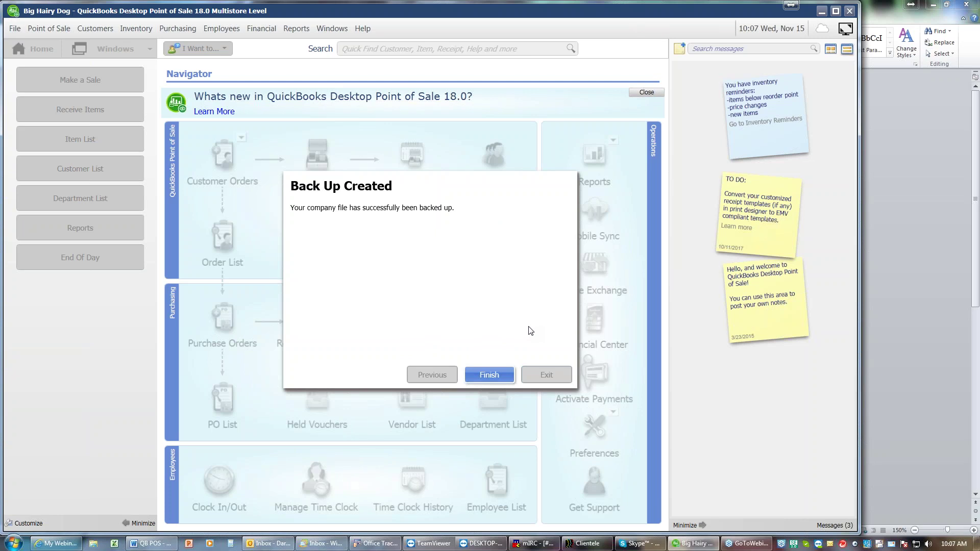
{"action": "left_click", "coordinate": [489, 375]}
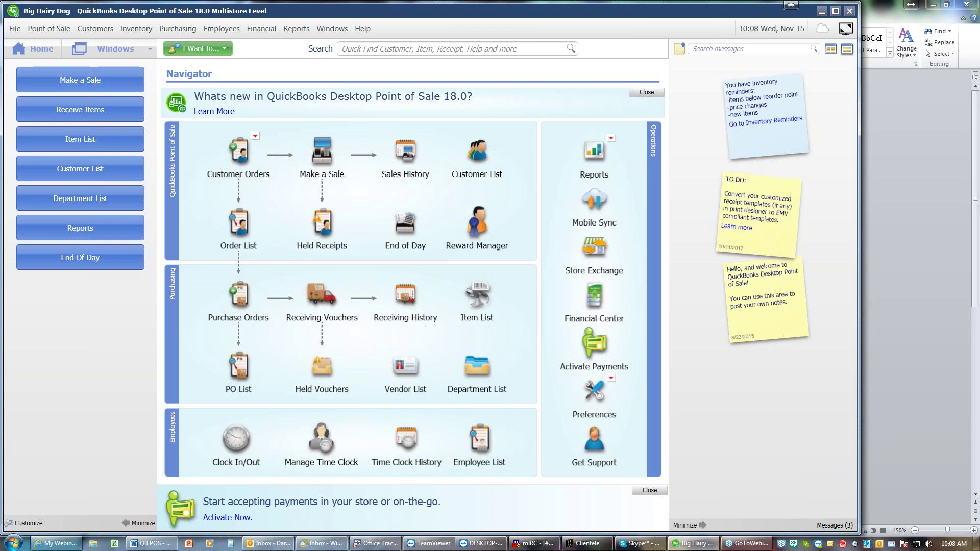
- Dismiss the What's New and payments promotion banners on the Navigator
{"action": "left_click", "coordinate": [647, 93]}
{"action": "left_click", "coordinate": [644, 491]}
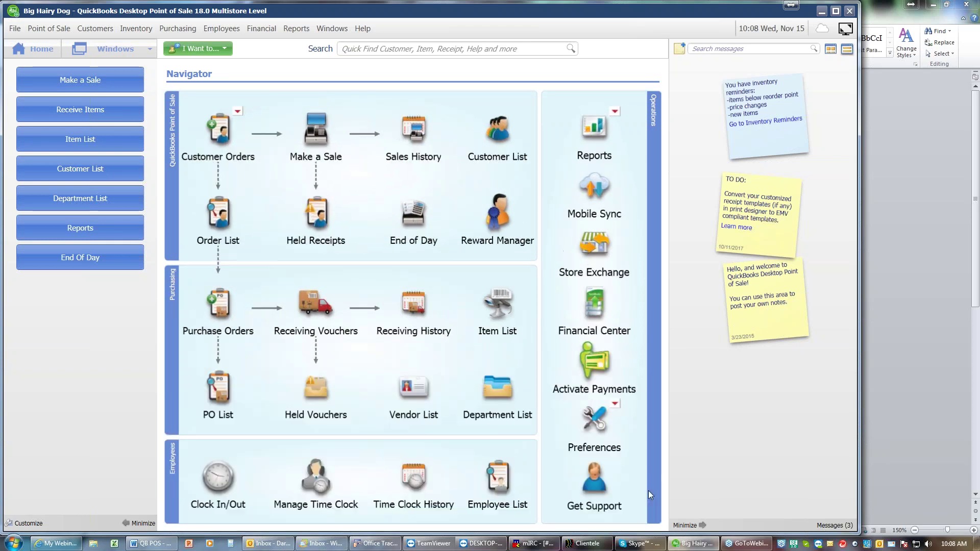
- View the Start Physical Inventory worksheet, then close it without entering any counts
{"action": "left_click", "coordinate": [137, 28]}
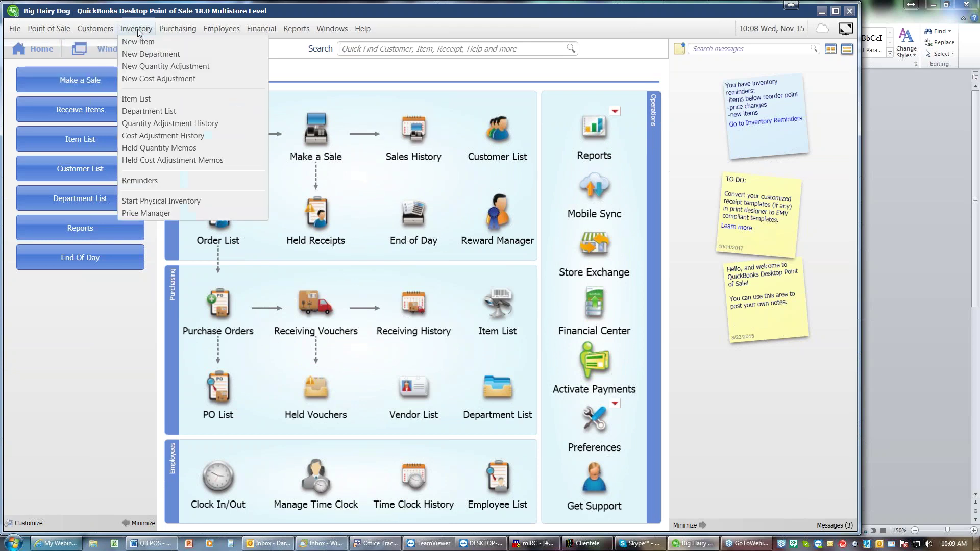
{"action": "left_click", "coordinate": [172, 203]}
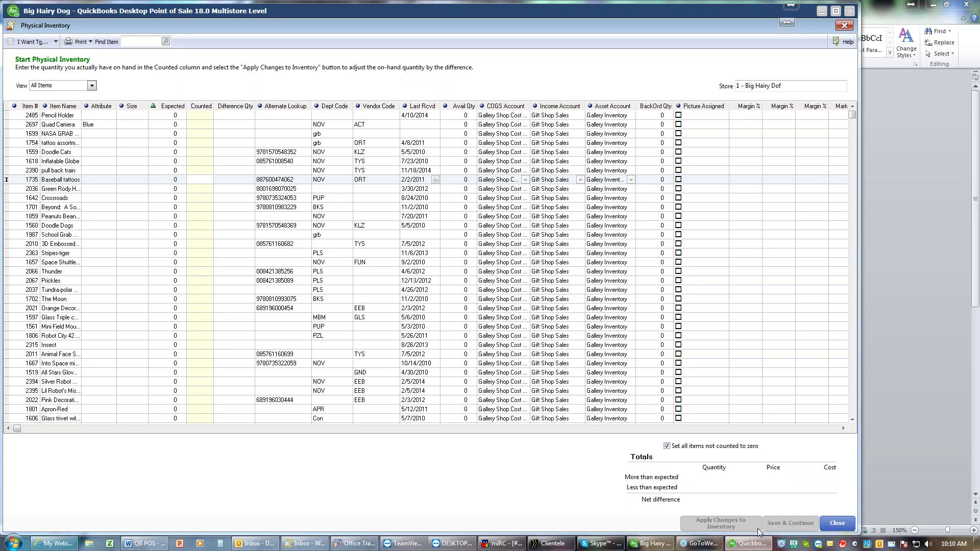
{"action": "left_click", "coordinate": [837, 523]}
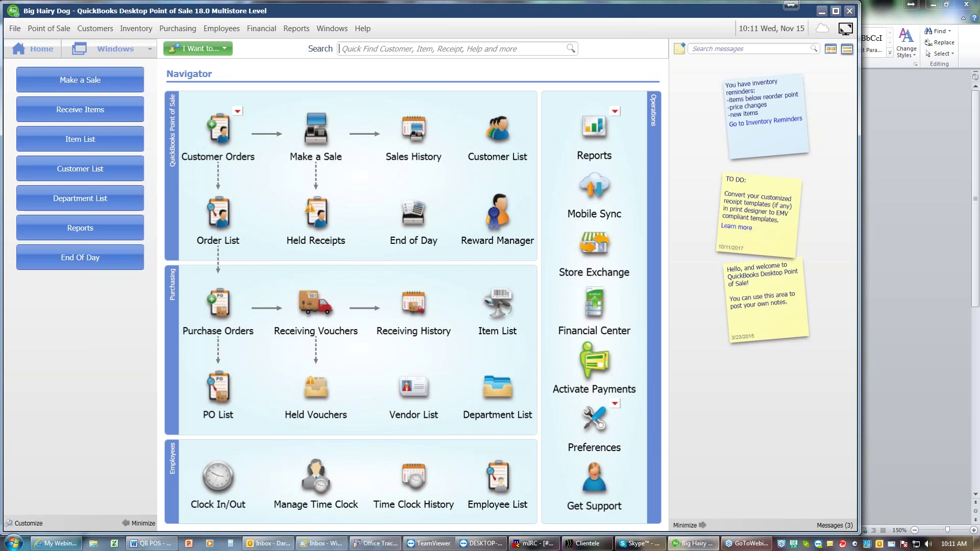
- Start a physical inventory and open column customization for its item list
{"action": "left_click", "coordinate": [137, 29]}
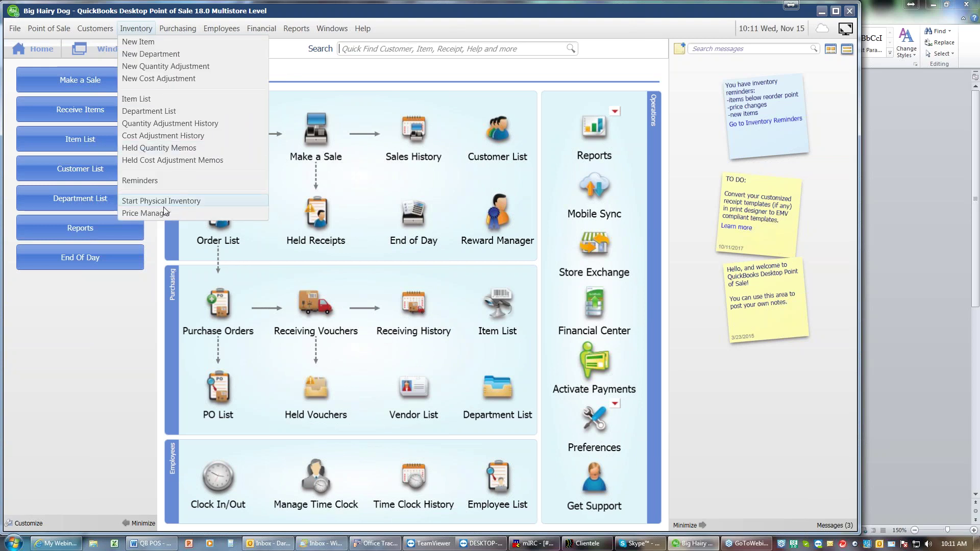
{"action": "left_click", "coordinate": [164, 202]}
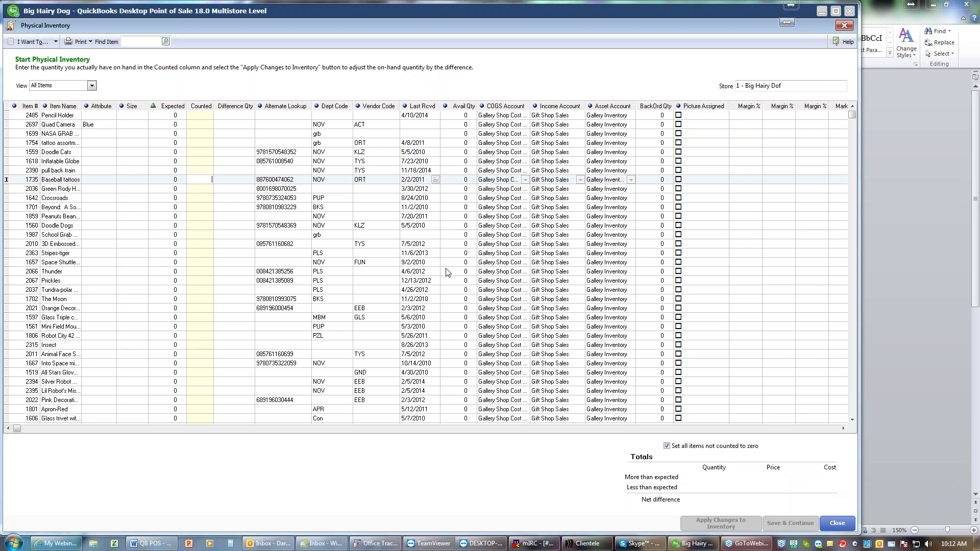
{"action": "right_click", "coordinate": [501, 109]}
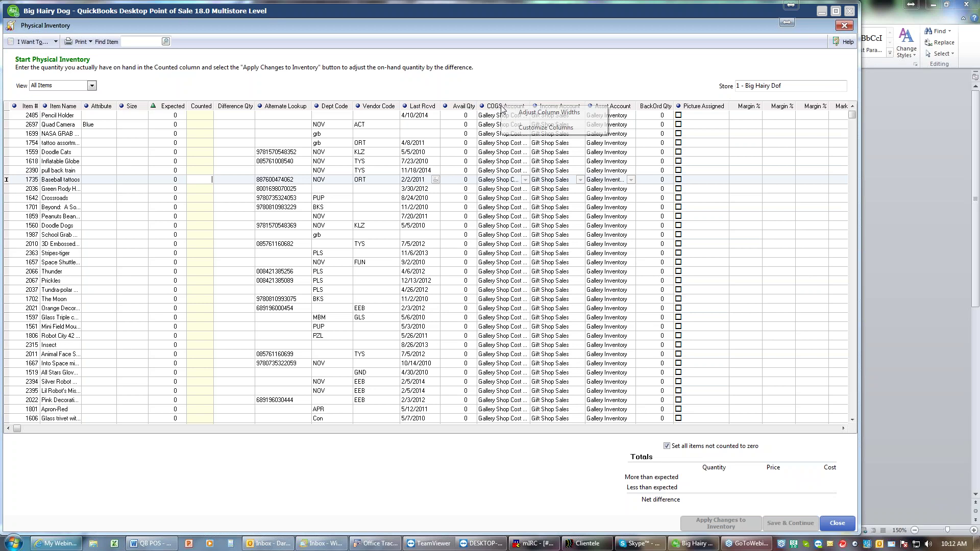
{"action": "left_click", "coordinate": [545, 128]}
- Remove Mobile, Comments, Creation Date, all Markup % and Margin % columns, and Picture Assigned from the chosen columns
{"action": "left_click_drag", "start_coordinate": [594, 244], "coordinate": [587, 318]}
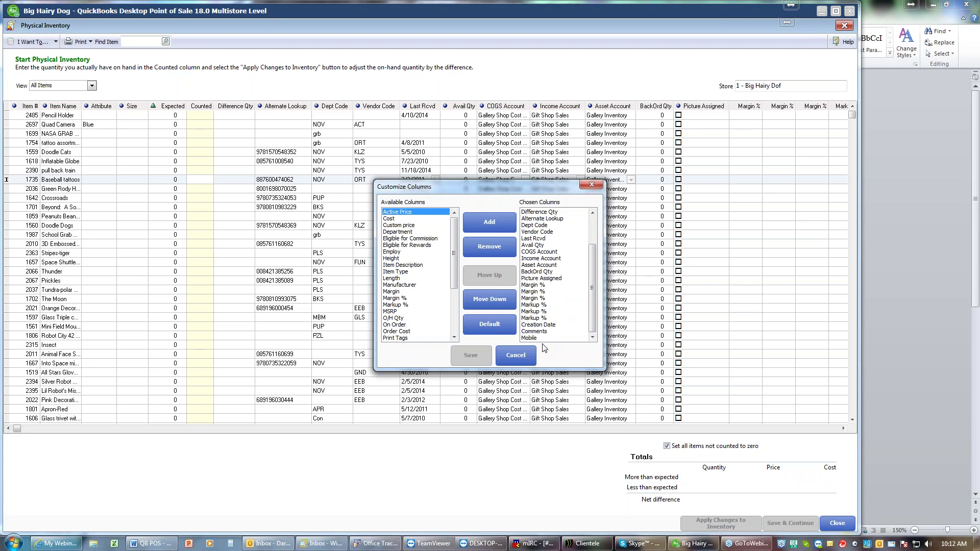
{"action": "left_click", "coordinate": [536, 339]}
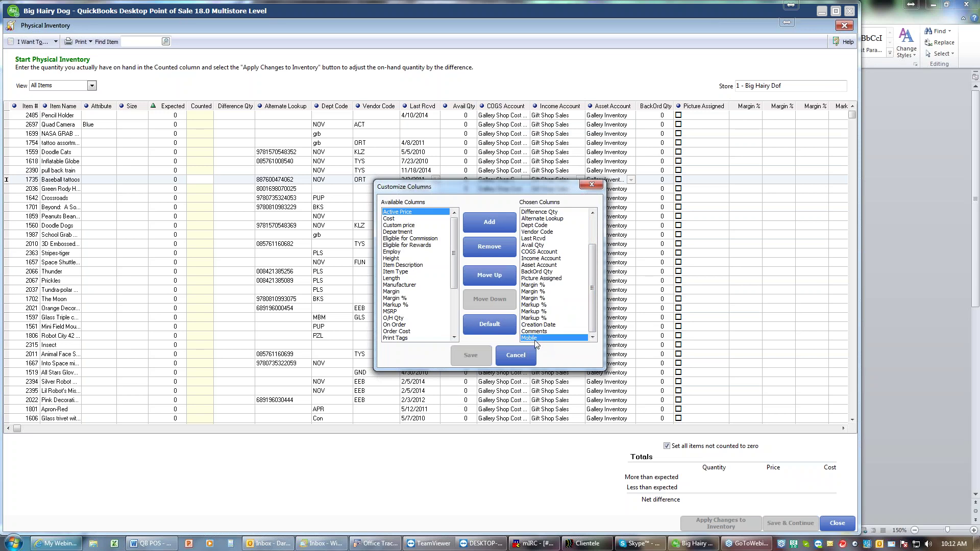
{"action": "left_click", "coordinate": [498, 246]}
{"action": "left_click", "coordinate": [498, 244]}
{"action": "left_click", "coordinate": [498, 245]}
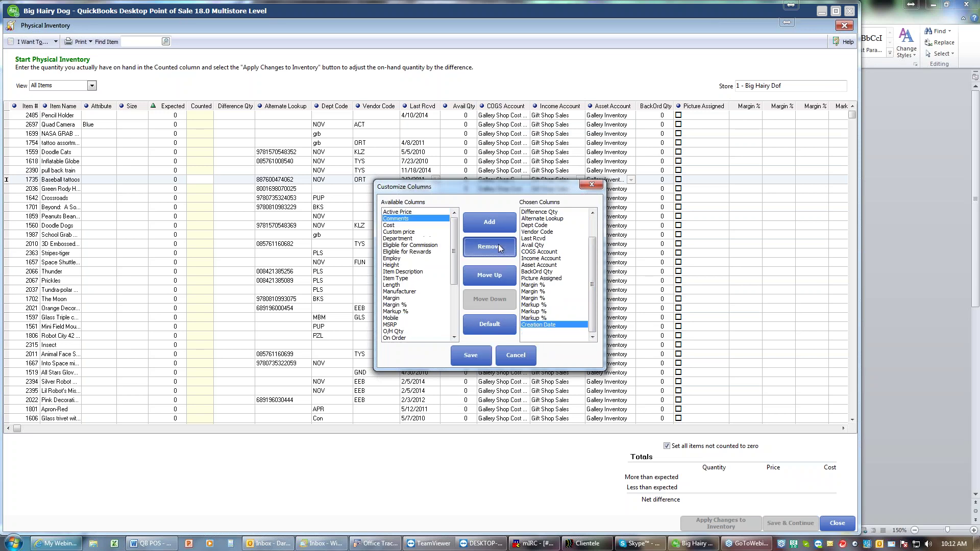
{"action": "left_click", "coordinate": [498, 245]}
{"action": "left_click", "coordinate": [499, 245]}
{"action": "left_click", "coordinate": [498, 245]}
{"action": "left_click", "coordinate": [498, 245]}
{"action": "left_click", "coordinate": [498, 245]}
{"action": "left_click", "coordinate": [498, 245]}
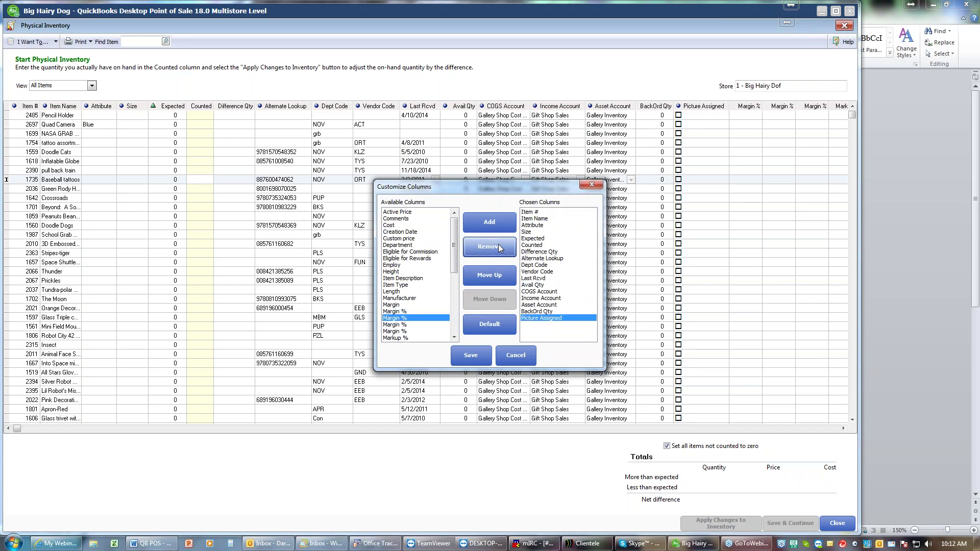
{"action": "left_click", "coordinate": [498, 246]}
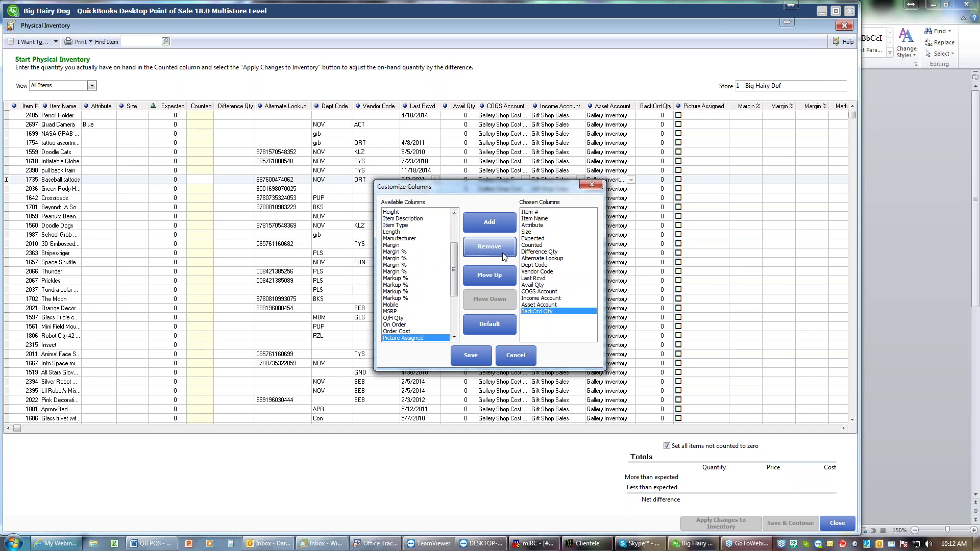
- Remove the Asset Account, Income Account and COGS Account columns from the chosen columns
{"action": "left_click", "coordinate": [544, 305]}
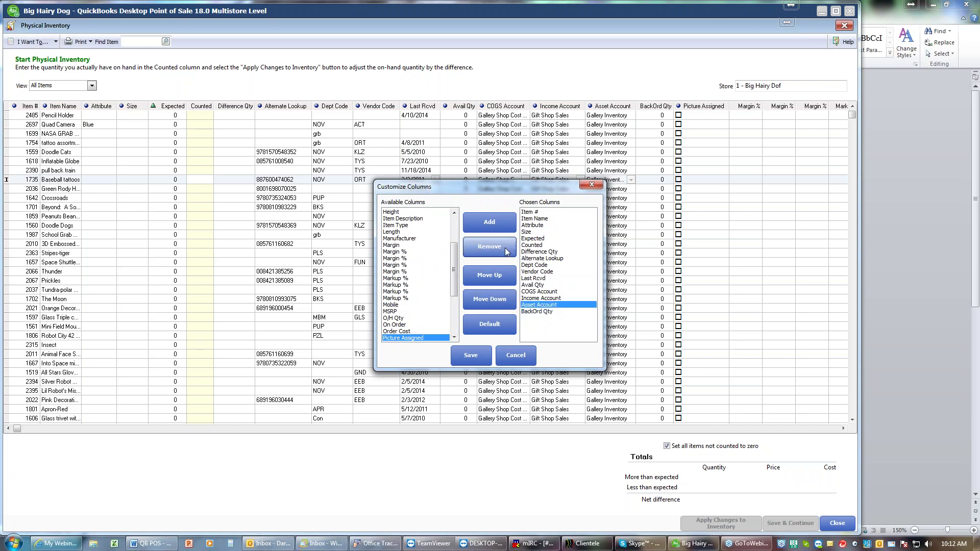
{"action": "left_click", "coordinate": [502, 248]}
{"action": "left_click", "coordinate": [504, 250]}
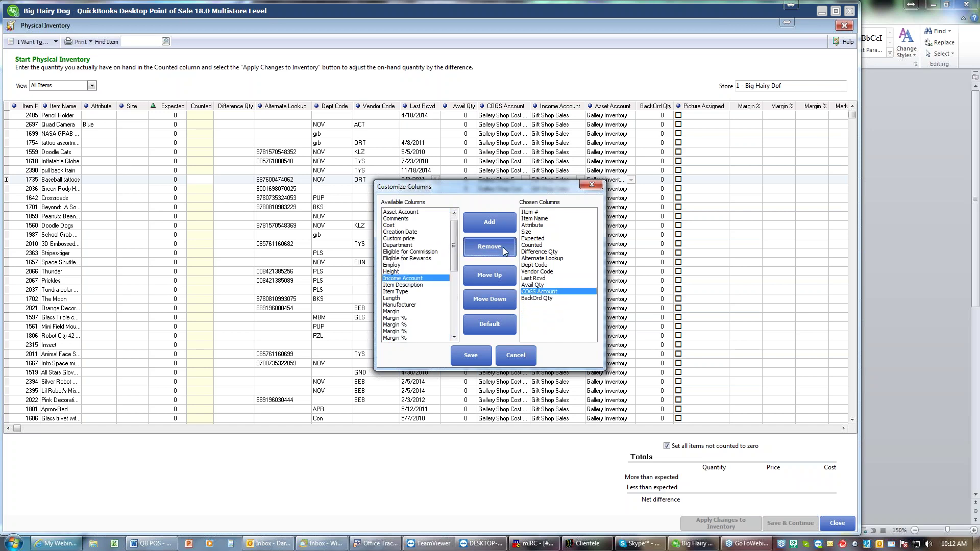
{"action": "left_click", "coordinate": [504, 251]}
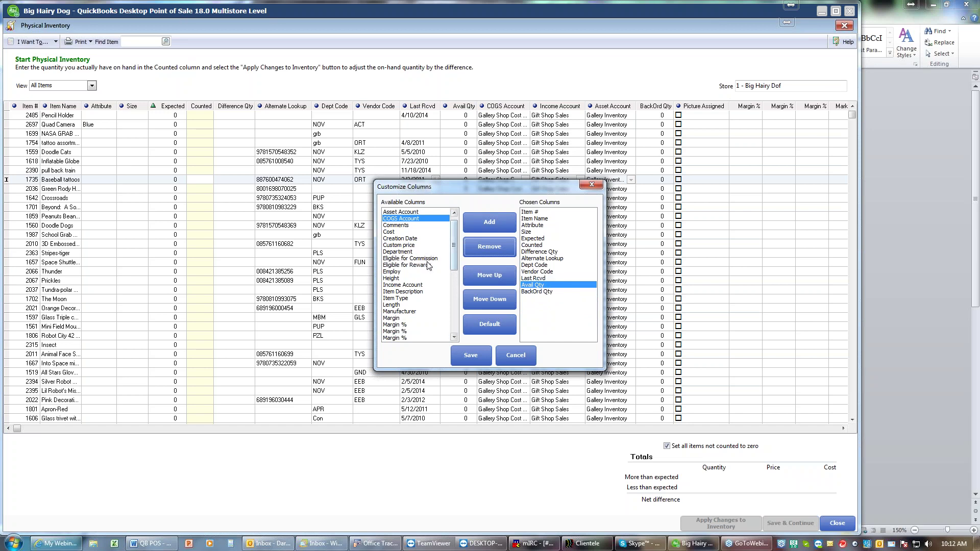
- Replace the Dept Code column with Department, placed directly before Vendor Code
{"action": "left_click", "coordinate": [402, 253]}
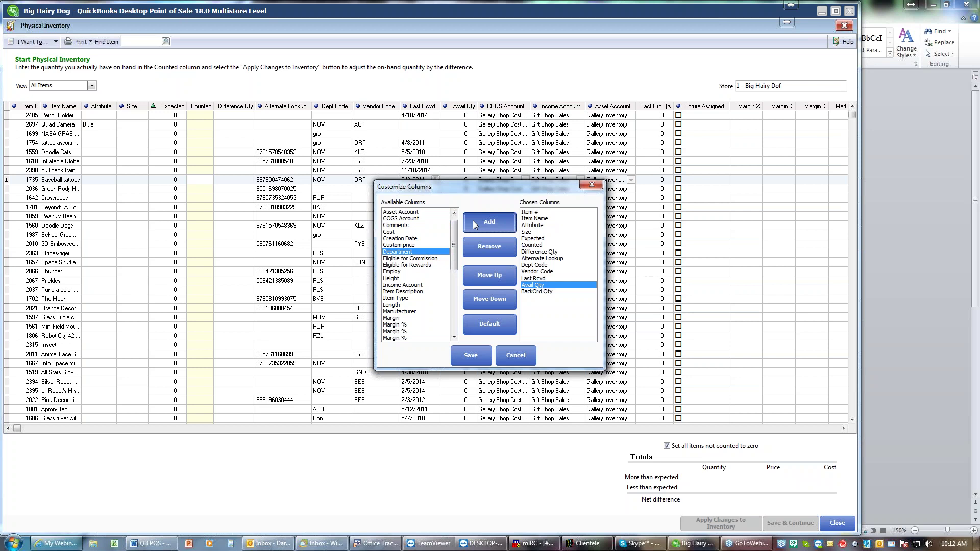
{"action": "left_click", "coordinate": [473, 221]}
{"action": "left_click", "coordinate": [492, 275]}
{"action": "left_click", "coordinate": [492, 275]}
{"action": "left_click", "coordinate": [492, 274]}
{"action": "left_click", "coordinate": [492, 275]}
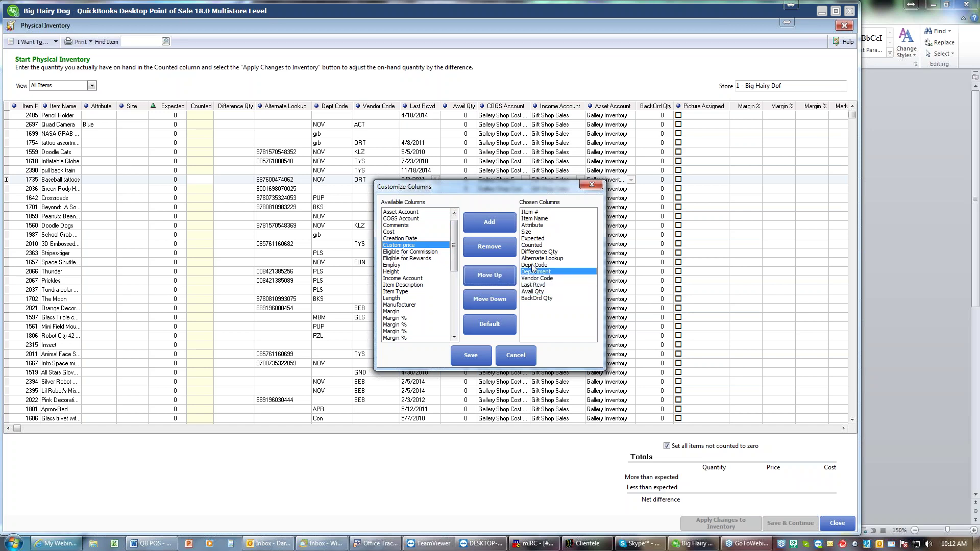
{"action": "left_click", "coordinate": [532, 265]}
{"action": "left_click", "coordinate": [505, 250]}
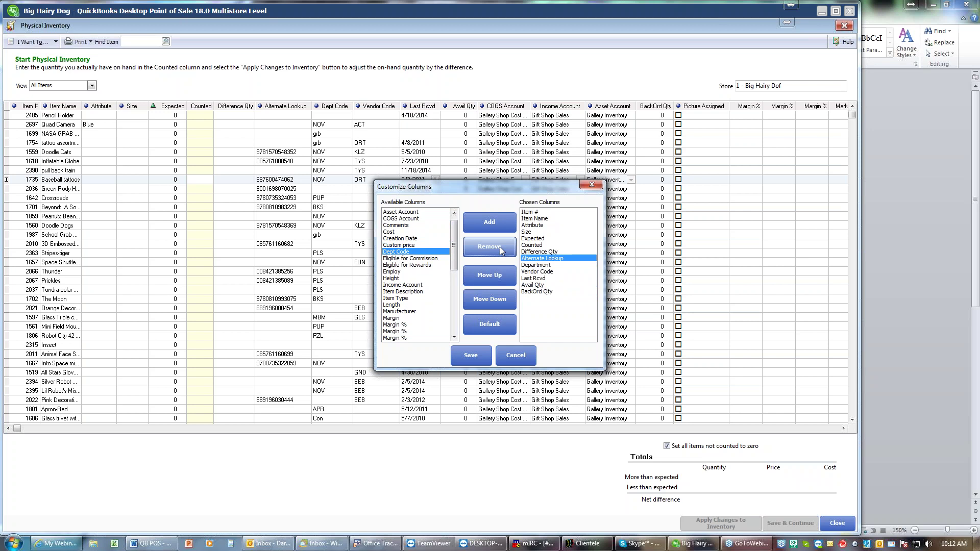
- Replace the Vendor Code column with Vendor Name, placed directly before Last Rcvd
{"action": "left_click_drag", "start_coordinate": [453, 263], "coordinate": [449, 331]}
{"action": "left_click", "coordinate": [433, 325]}
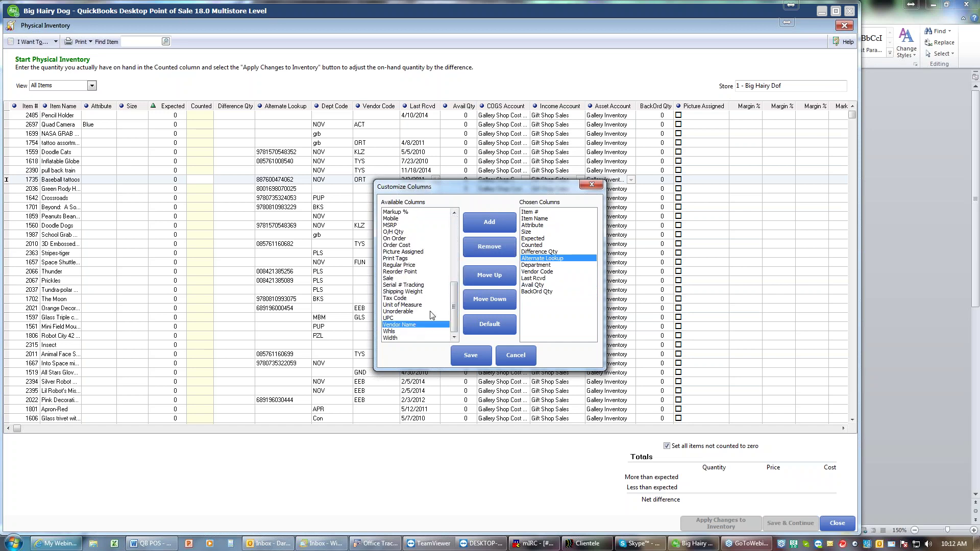
{"action": "left_click", "coordinate": [486, 221]}
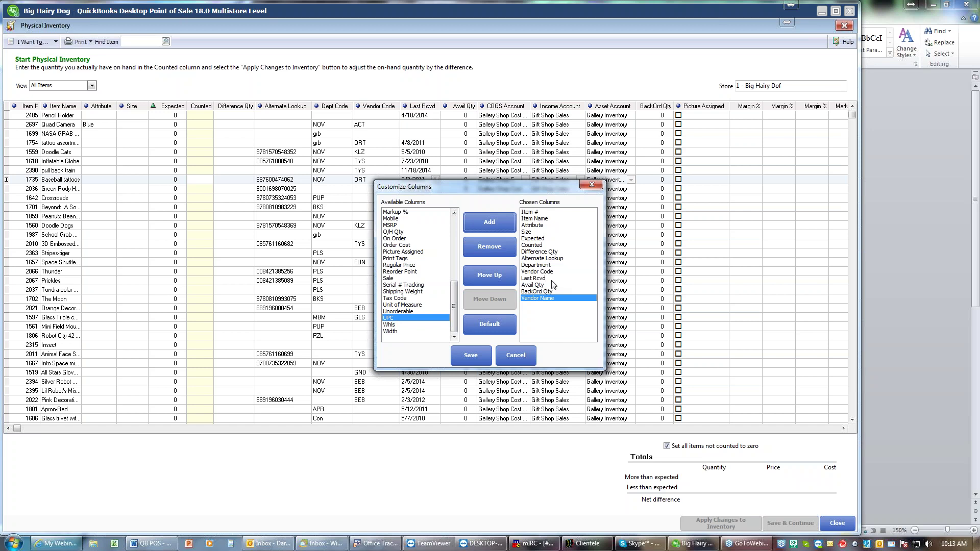
{"action": "left_click", "coordinate": [498, 277]}
{"action": "left_click", "coordinate": [499, 277]}
{"action": "left_click", "coordinate": [499, 278]}
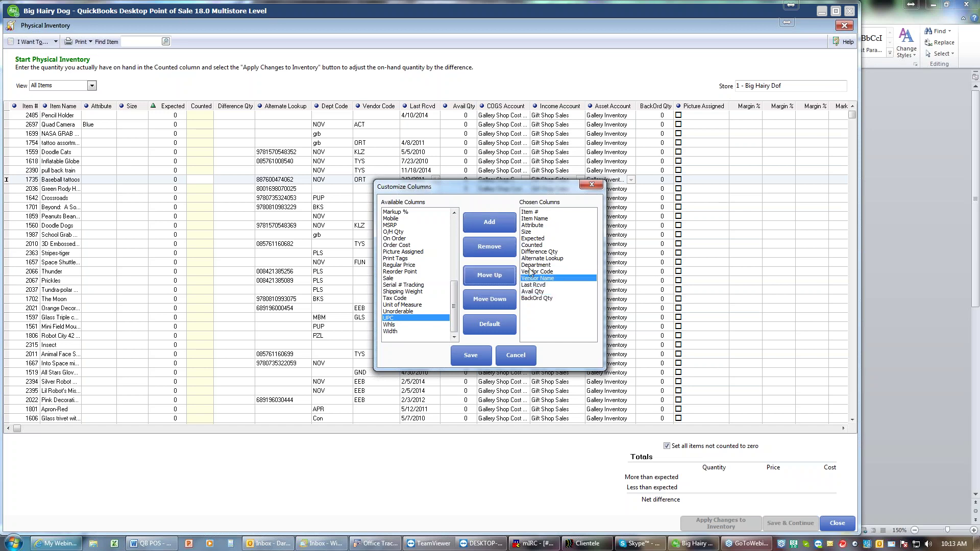
{"action": "left_click", "coordinate": [528, 273]}
{"action": "left_click", "coordinate": [499, 250]}
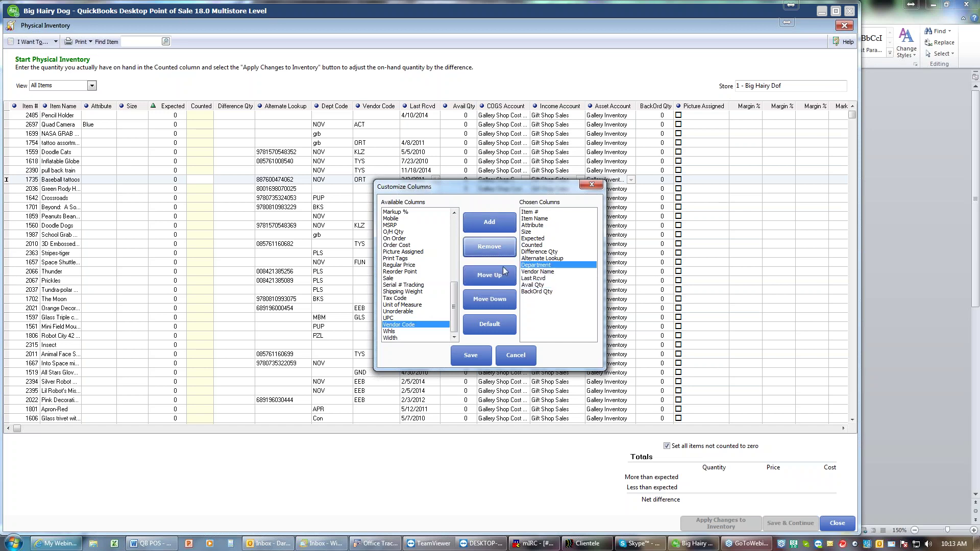
- Save the customized column selection and automatically adjust the item list's column widths
{"action": "left_click", "coordinate": [472, 354]}
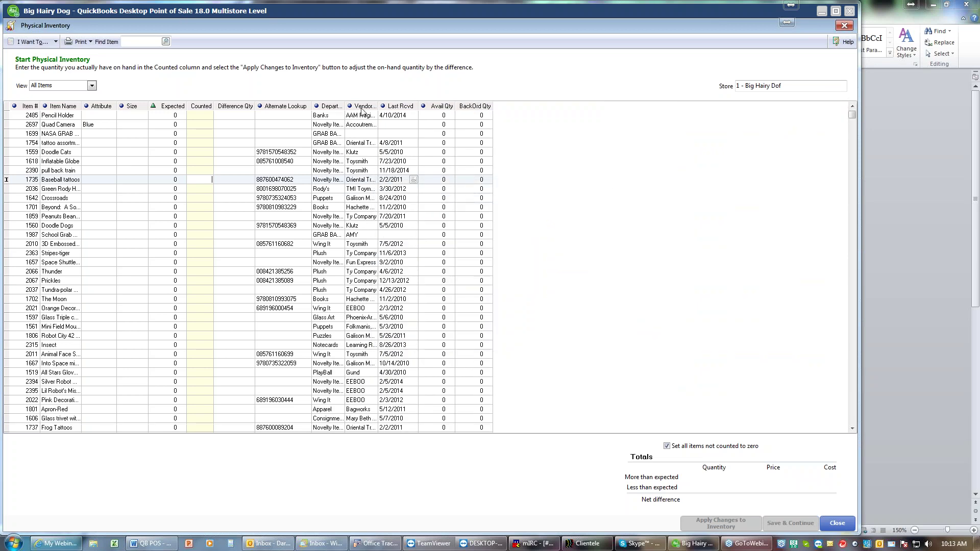
{"action": "right_click", "coordinate": [334, 111]}
{"action": "left_click", "coordinate": [360, 117]}
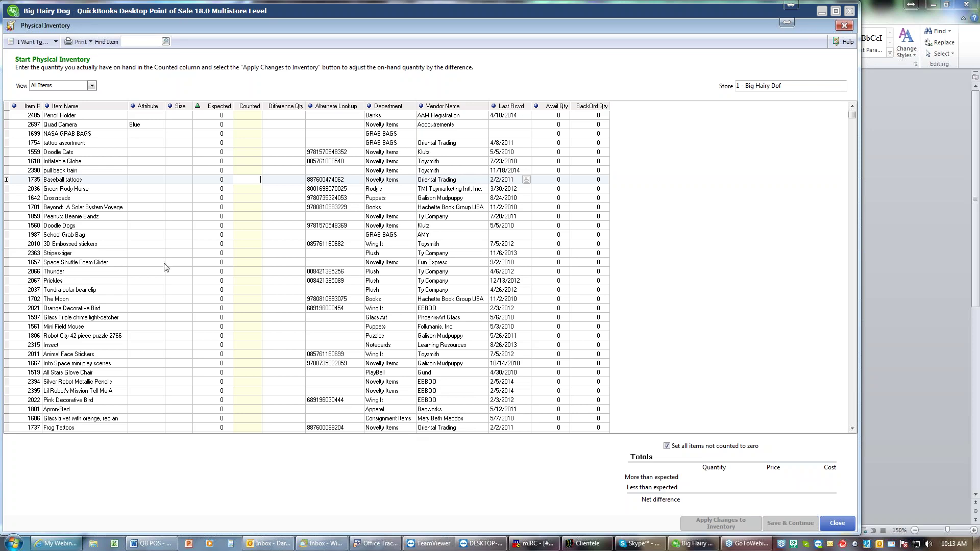
- Try sorting the item list by Item #, Item Name, Department, Vendor Name and Expected, finishing with it sorted by Department
{"action": "left_click", "coordinate": [15, 106]}
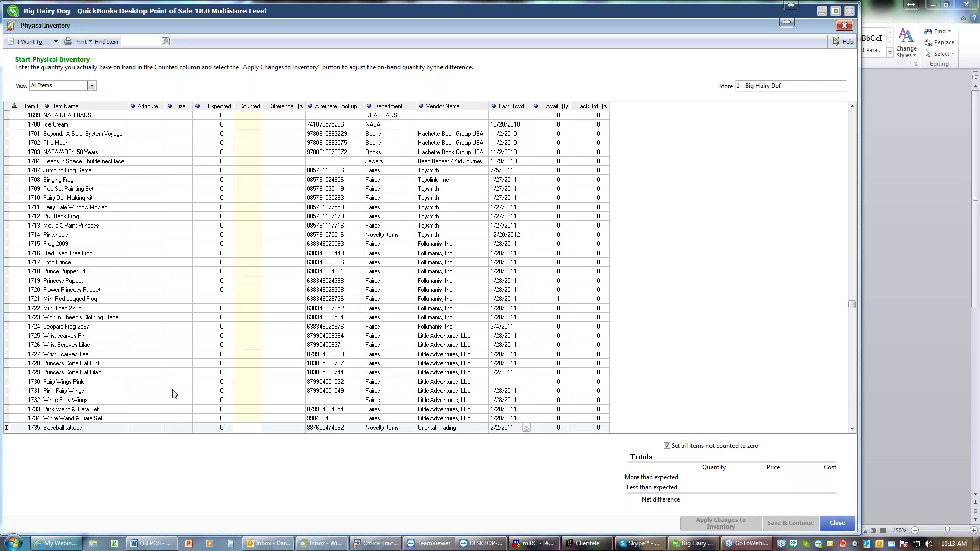
{"action": "left_click", "coordinate": [53, 107]}
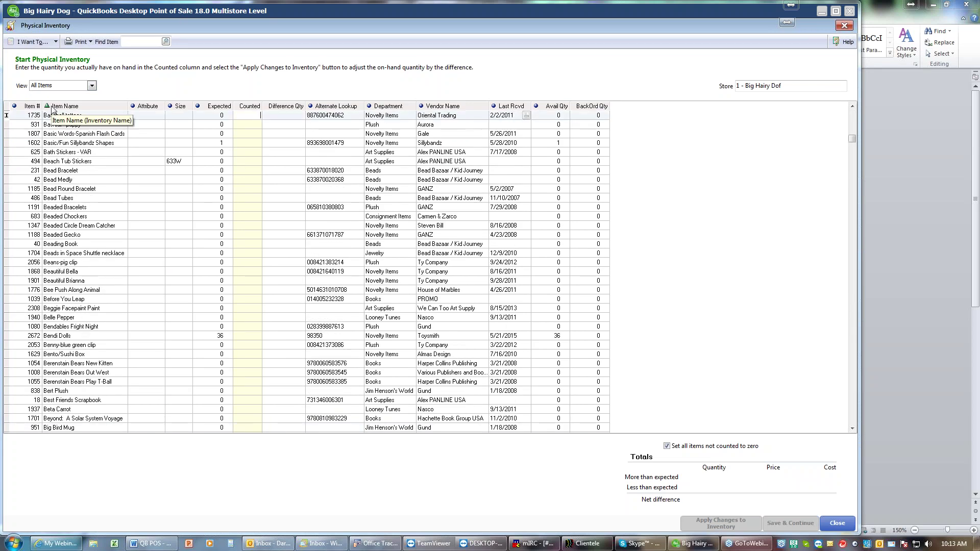
{"action": "left_click", "coordinate": [371, 107]}
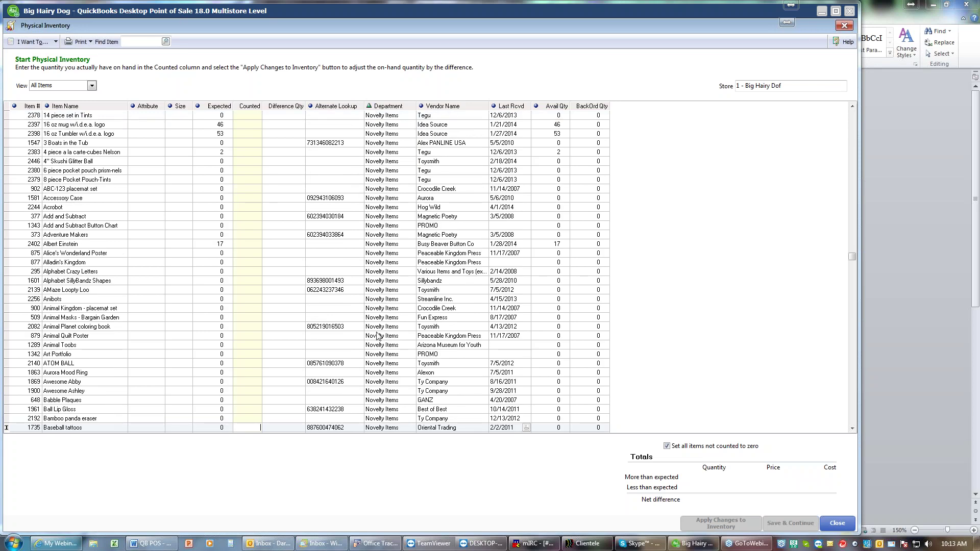
{"action": "left_click", "coordinate": [423, 107]}
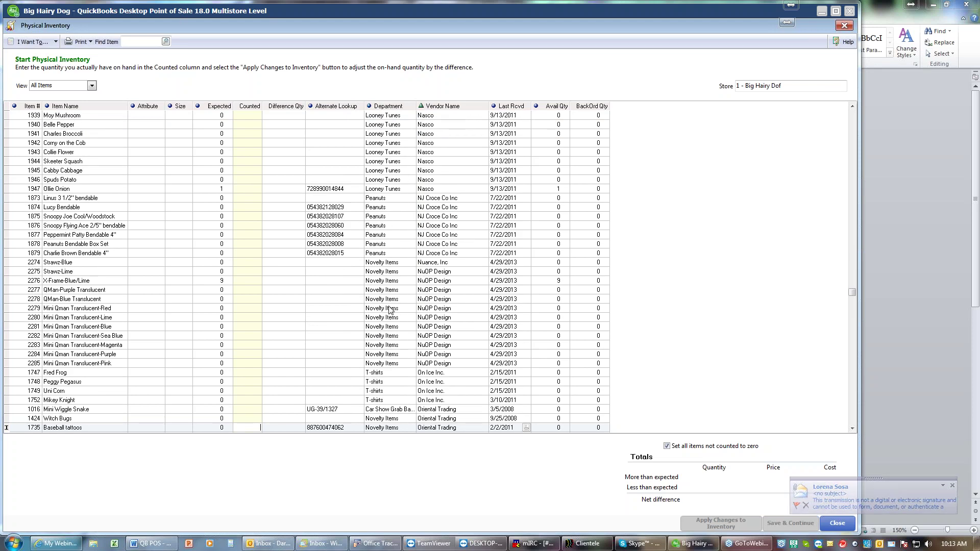
{"action": "left_click", "coordinate": [377, 106]}
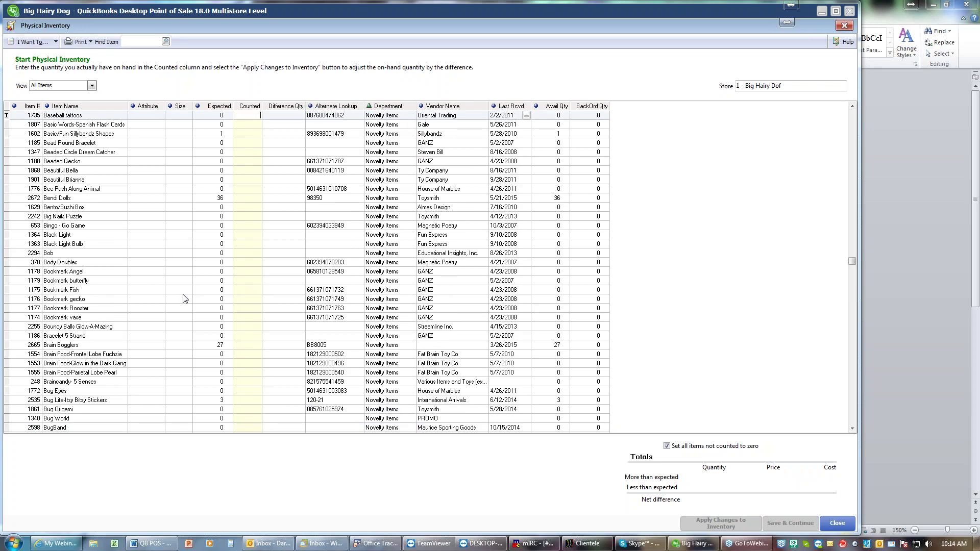
{"action": "left_click", "coordinate": [199, 108]}
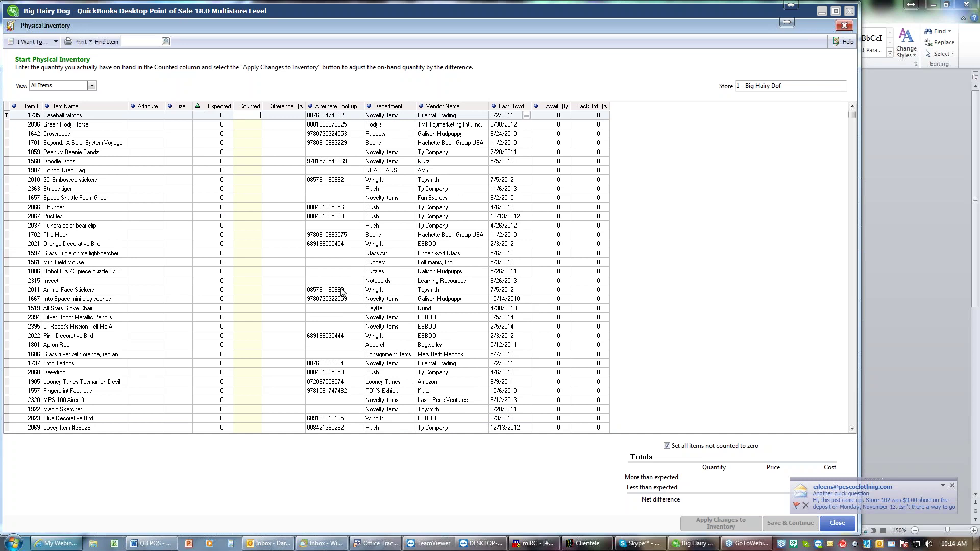
{"action": "left_click", "coordinate": [370, 109]}
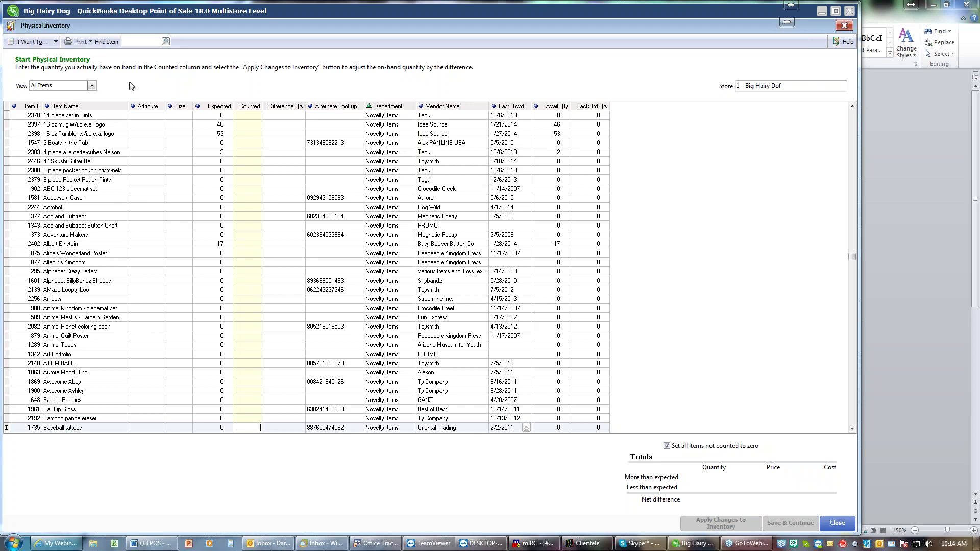
- Run the PI - Worksheet report for the physical inventory and minimize the Word document behind it
{"action": "left_click", "coordinate": [57, 44]}
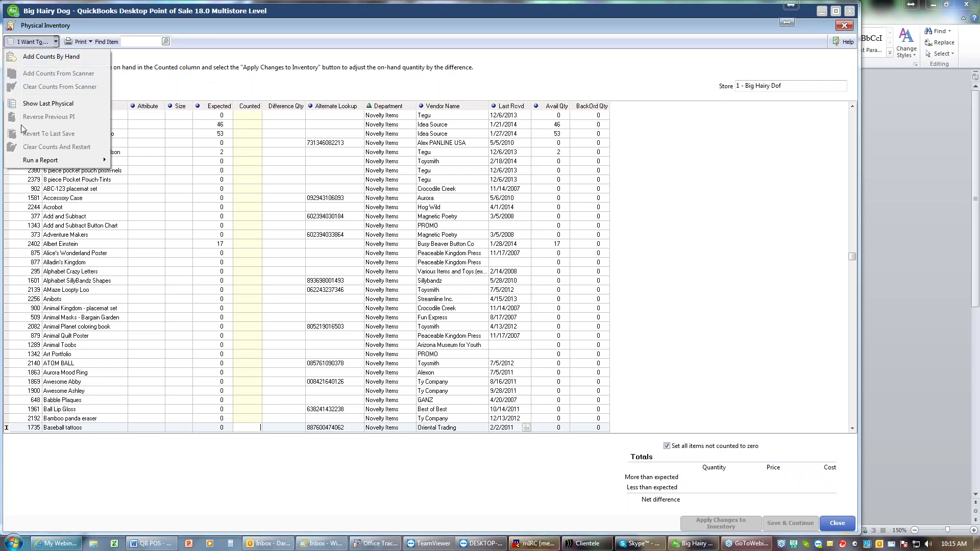
{"action": "mouse_move", "coordinate": [36, 163]}
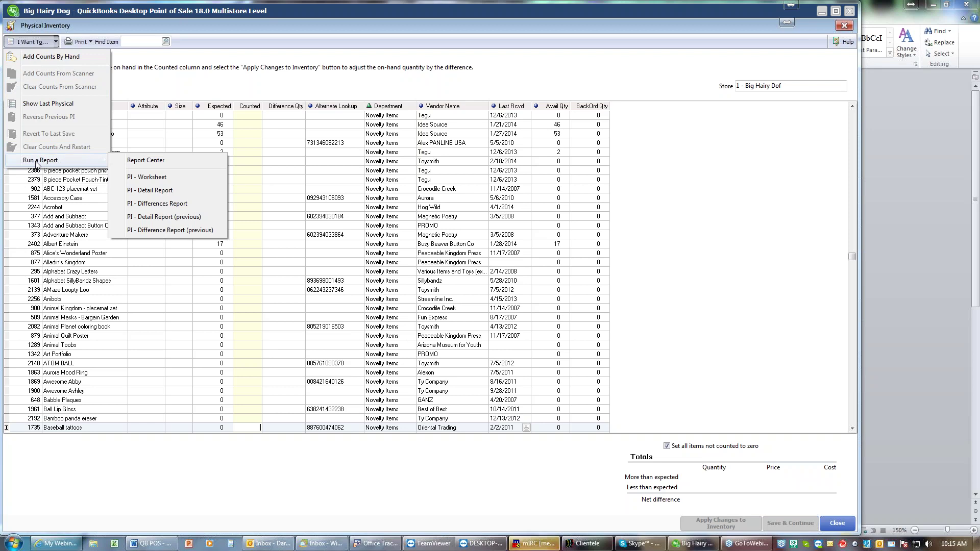
{"action": "left_click", "coordinate": [142, 178]}
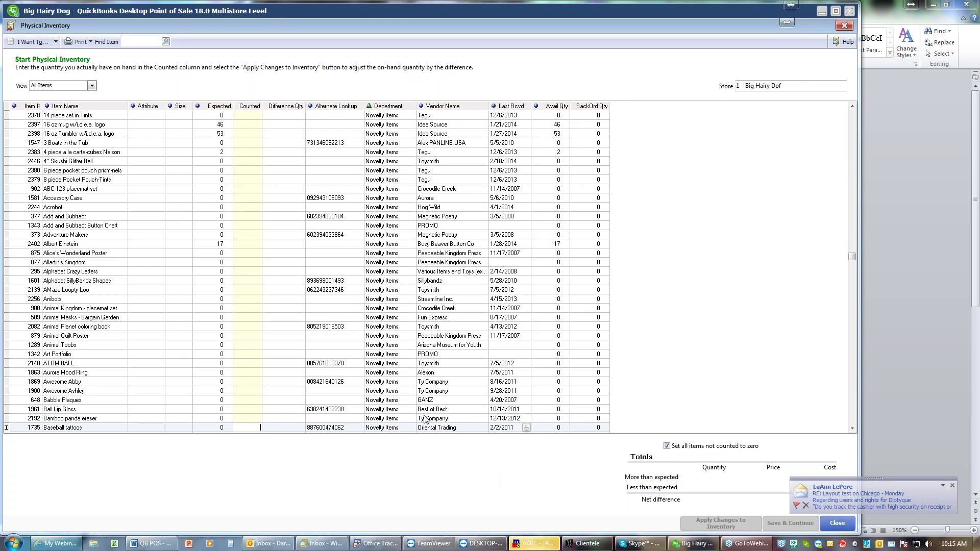
{"action": "left_click", "coordinate": [683, 546]}
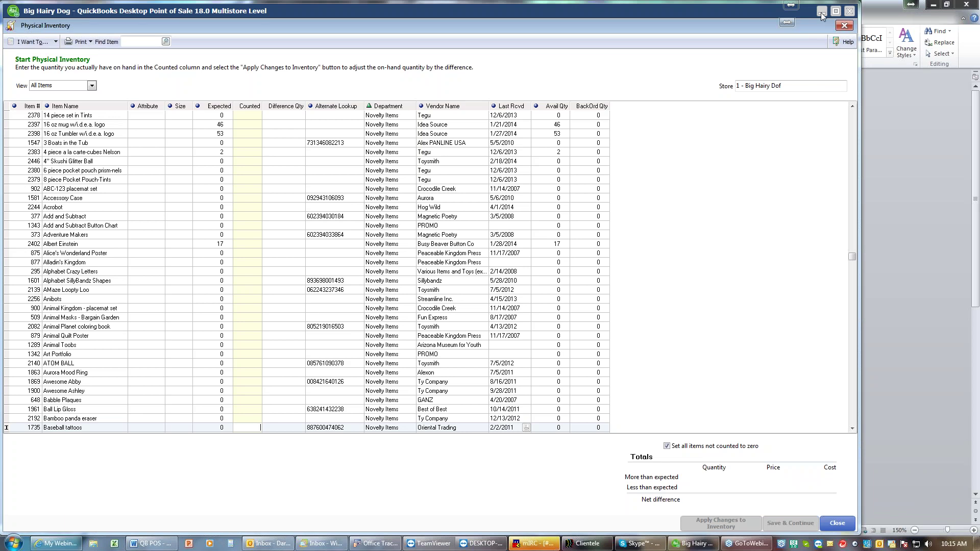
{"action": "left_click", "coordinate": [933, 4]}
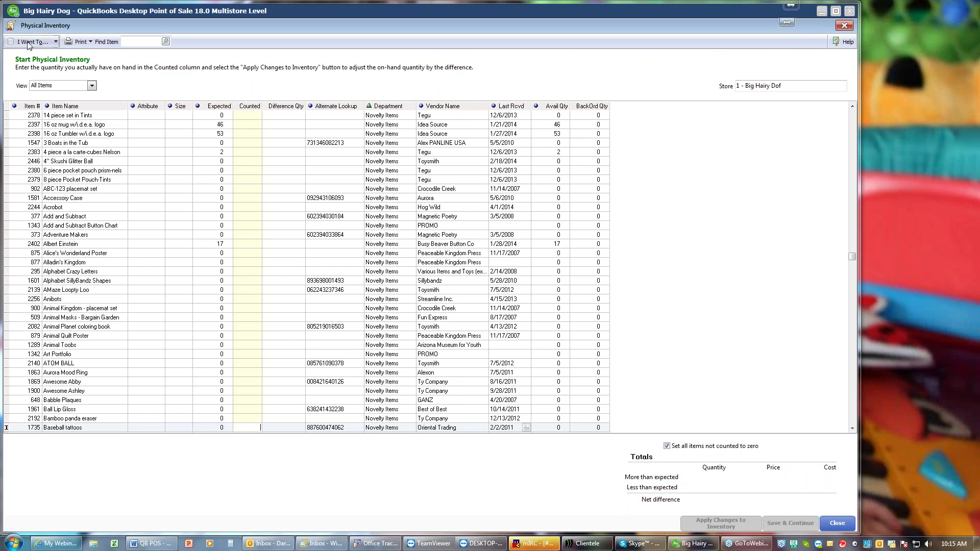
- Run the PI - Worksheet report again from the open physical inventory
{"action": "left_click", "coordinate": [43, 42]}
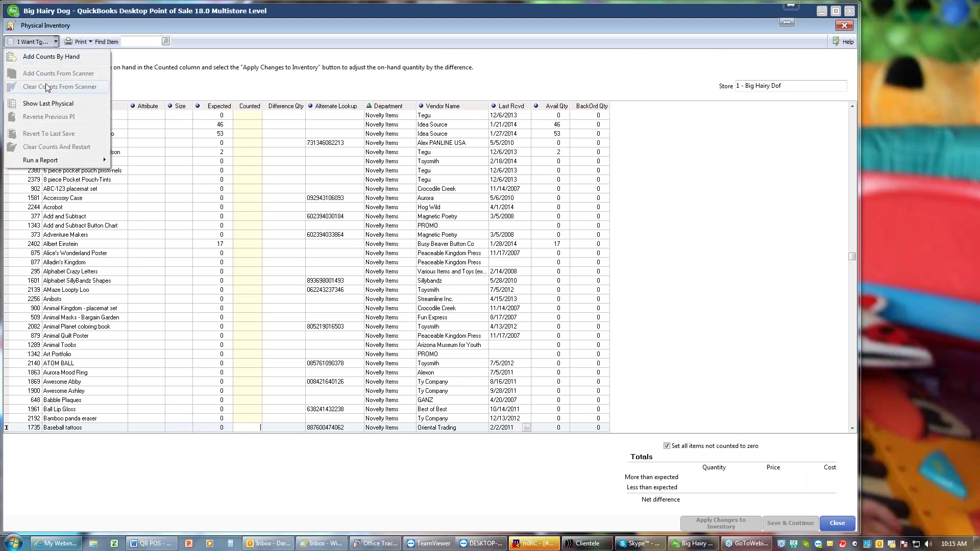
{"action": "mouse_move", "coordinate": [106, 165]}
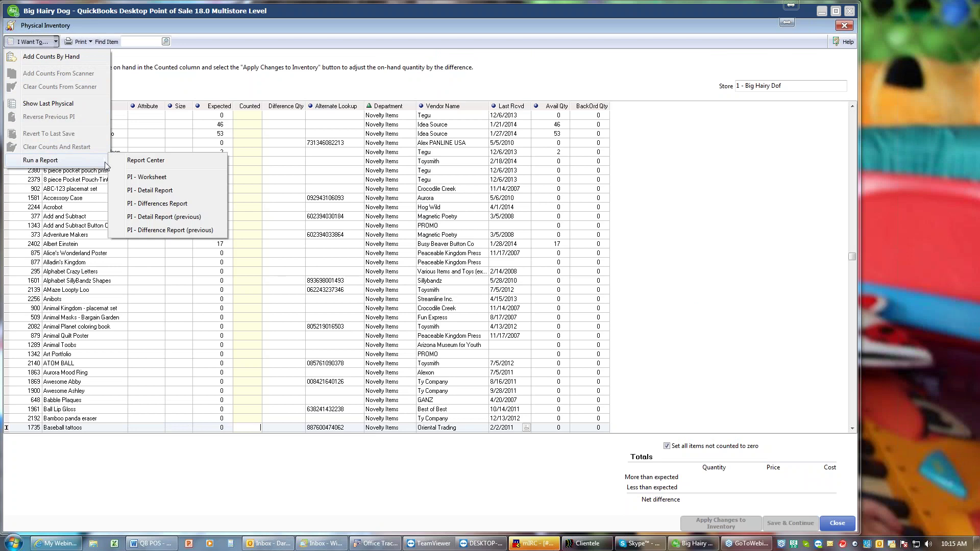
{"action": "left_click", "coordinate": [157, 177]}
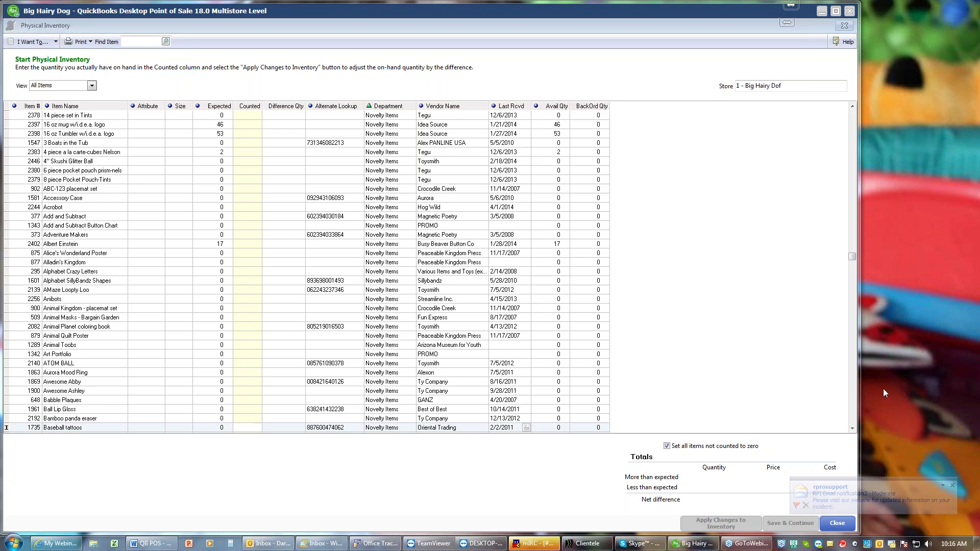
- Close the physical inventory, minimize and restore the program, and start the physical inventory again
{"action": "left_click", "coordinate": [837, 523]}
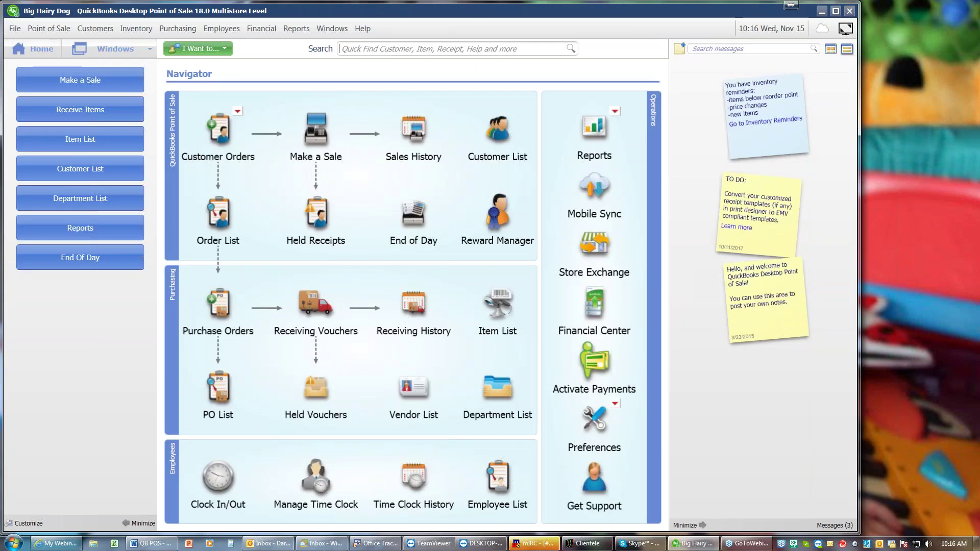
{"action": "left_click", "coordinate": [822, 11]}
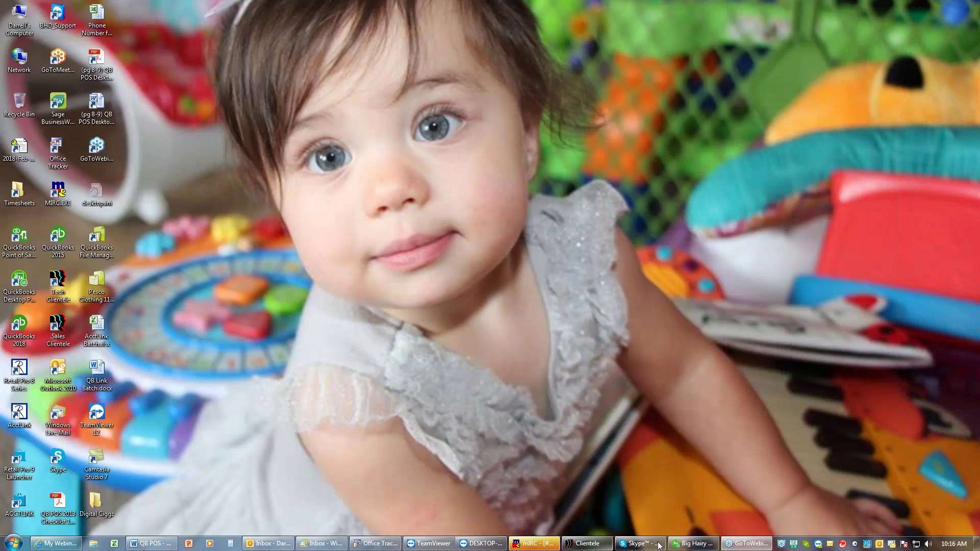
{"action": "left_click", "coordinate": [683, 544]}
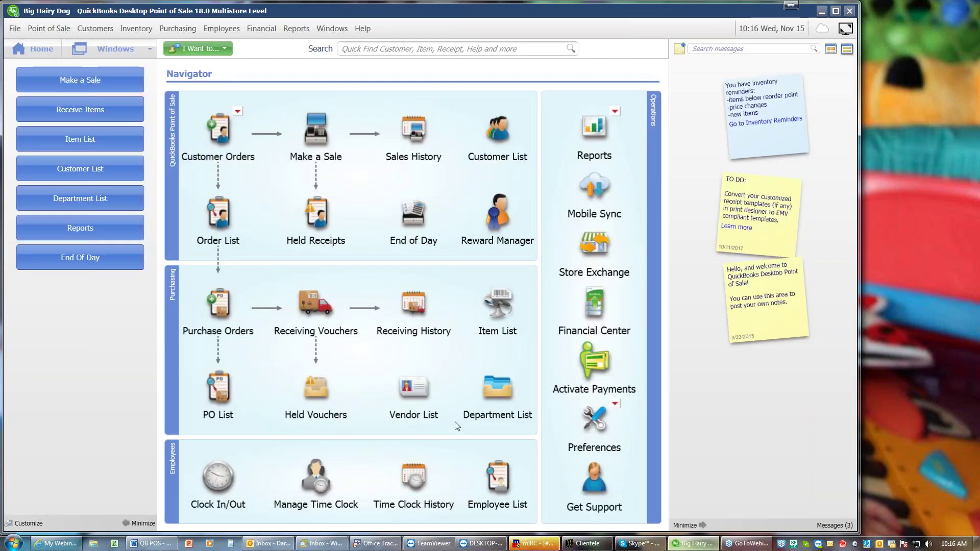
{"action": "left_click", "coordinate": [129, 28]}
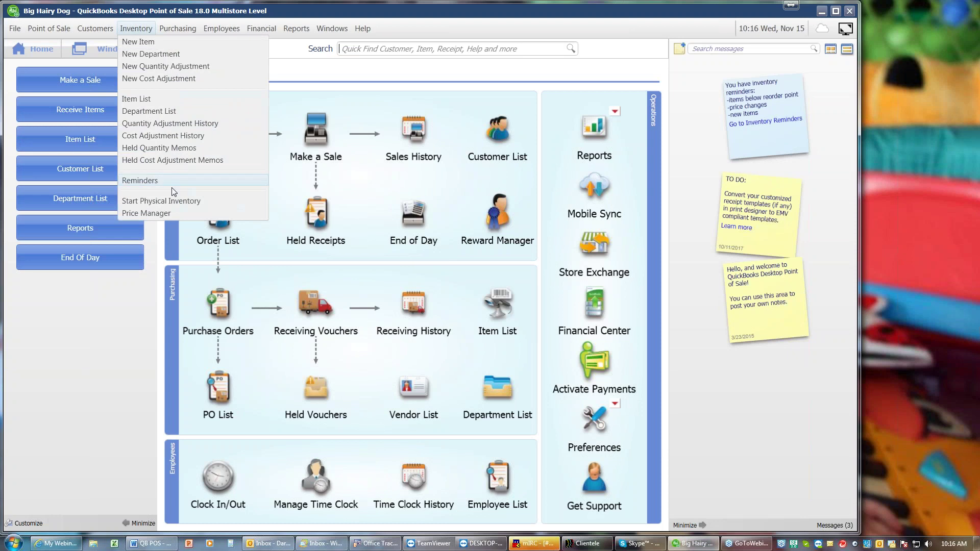
{"action": "left_click", "coordinate": [165, 202]}
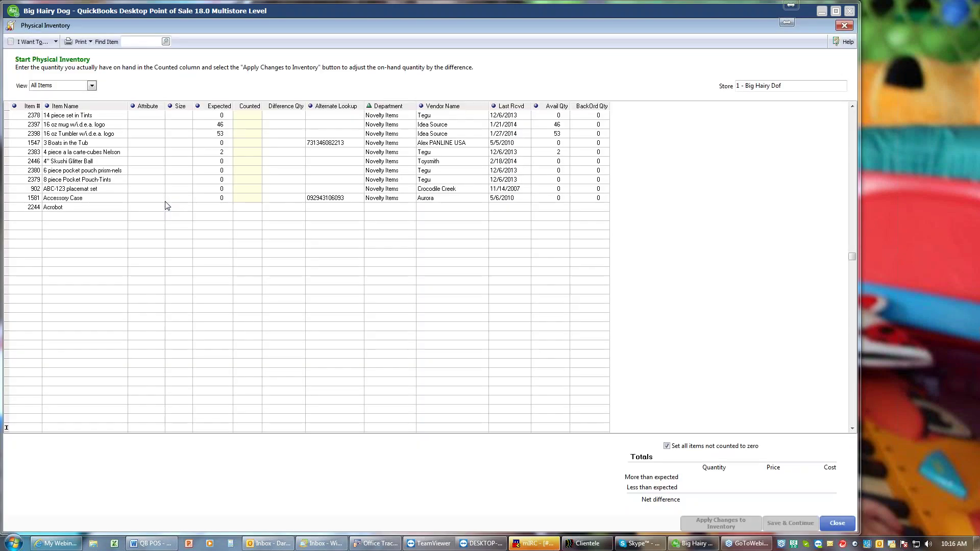
- Generate the PI - Worksheet report from the reopened physical inventory
{"action": "left_click", "coordinate": [49, 42]}
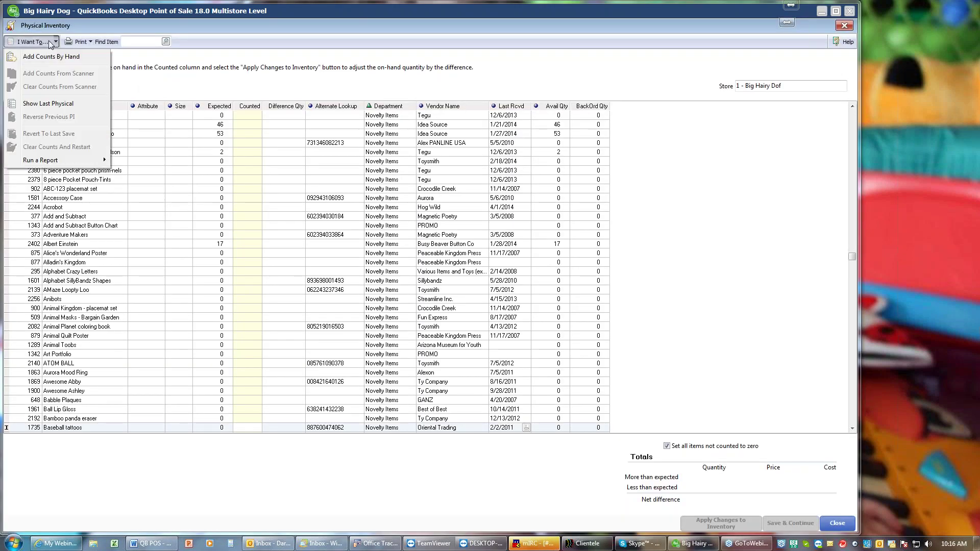
{"action": "mouse_move", "coordinate": [51, 160]}
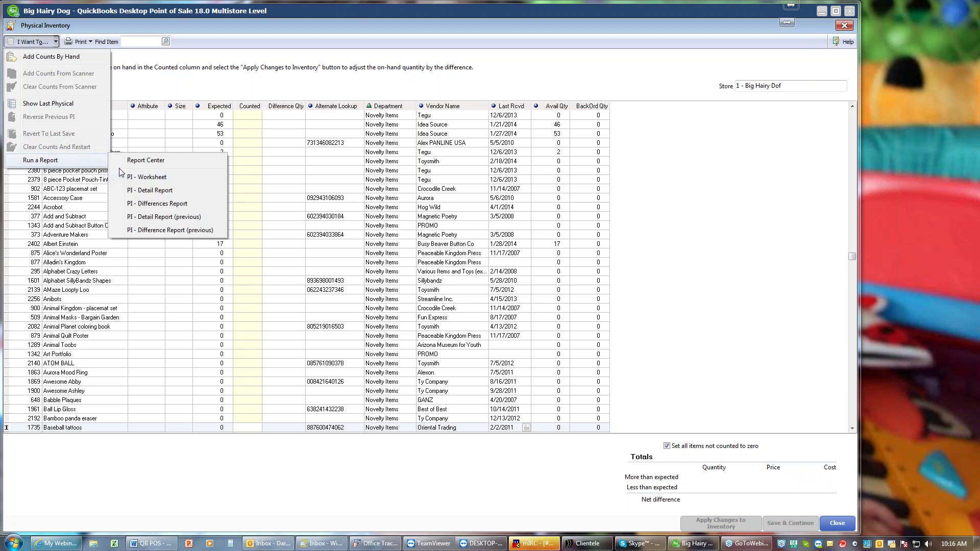
{"action": "left_click", "coordinate": [139, 178]}
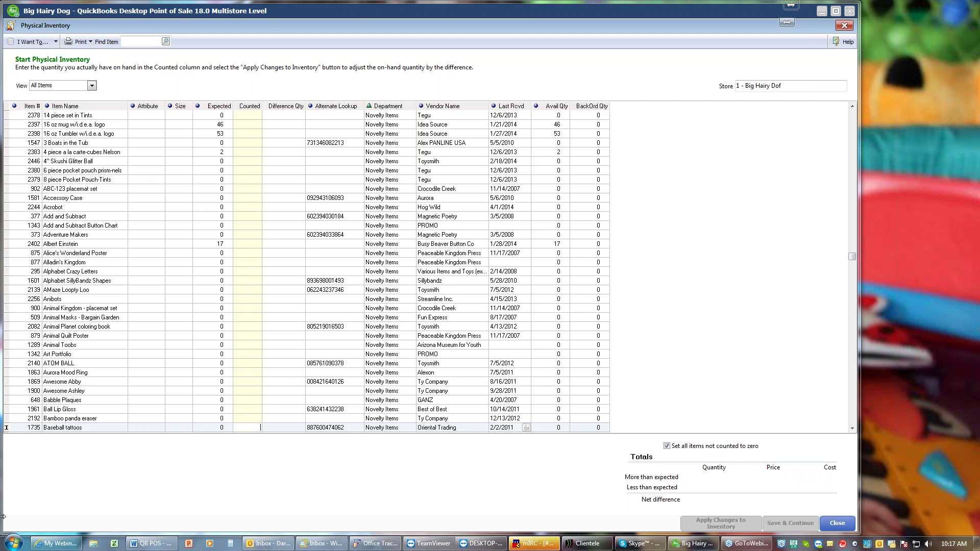
{"action": "mouse_move", "coordinate": [151, 544]}
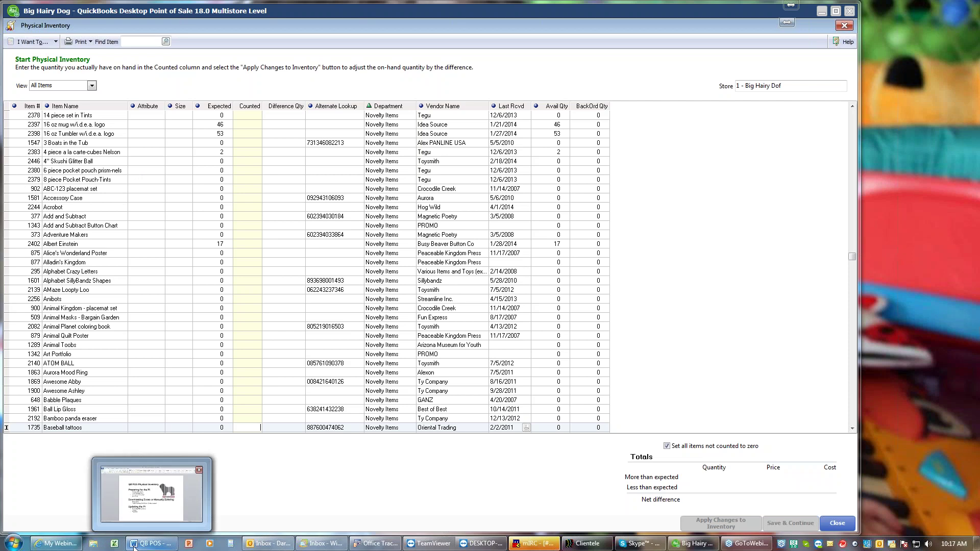
{"action": "left_click", "coordinate": [756, 544]}
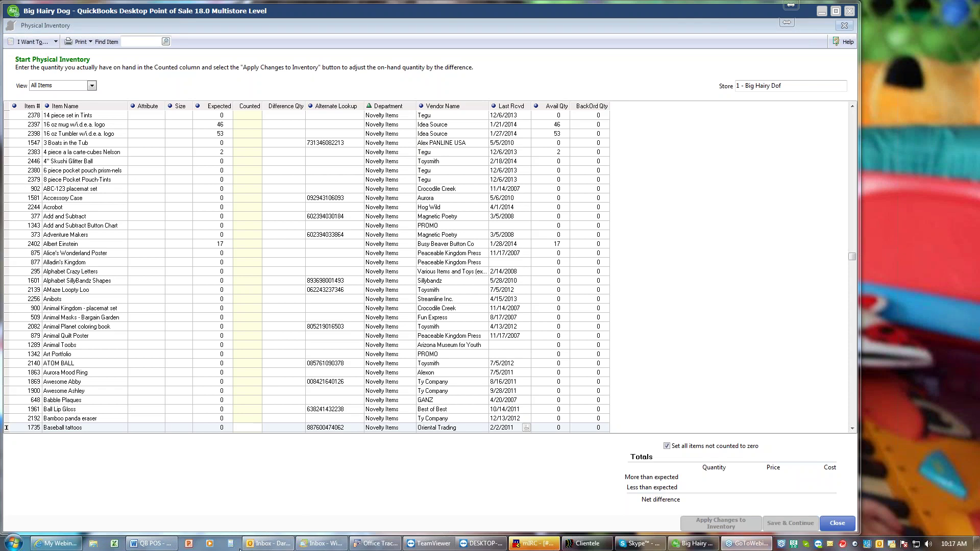
{"action": "left_click", "coordinate": [72, 545]}
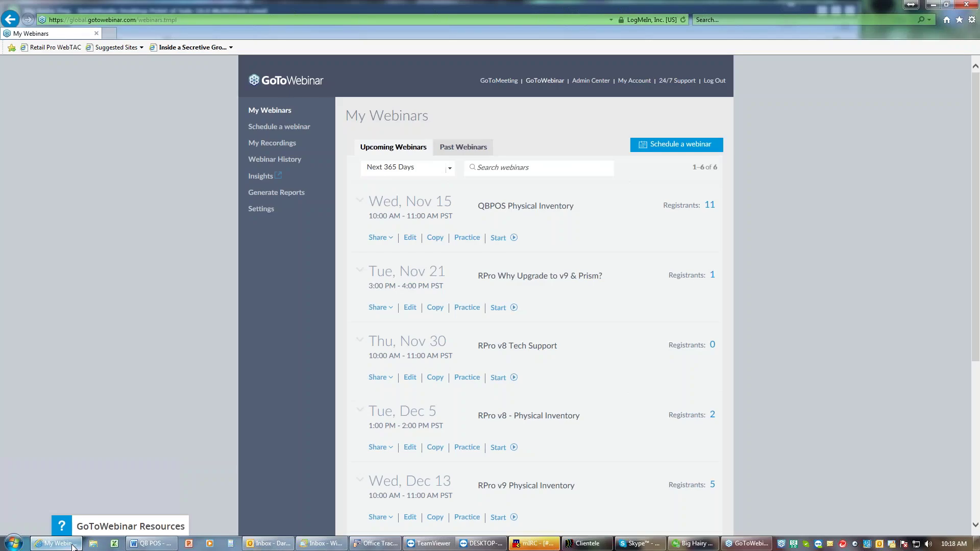
{"action": "left_click", "coordinate": [72, 547]}
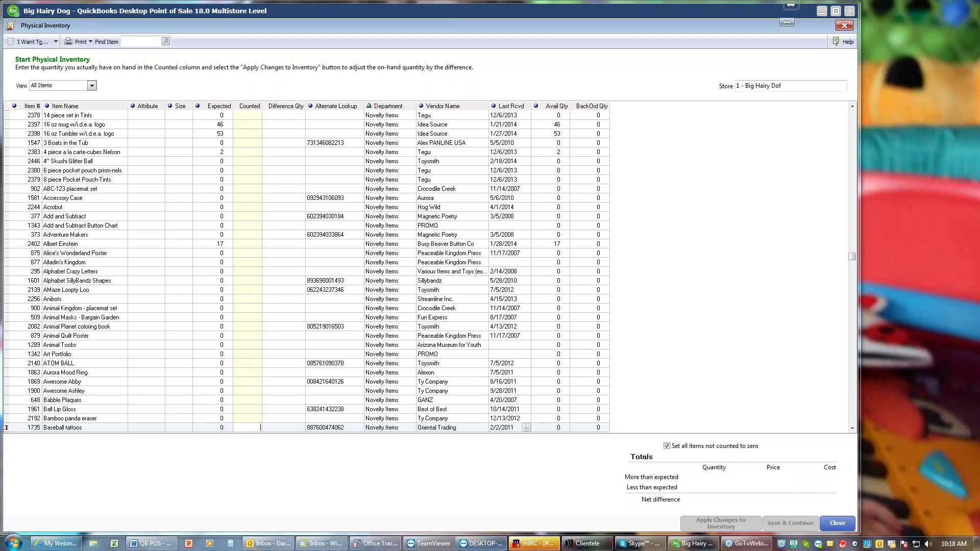
{"action": "mouse_move", "coordinate": [533, 544]}
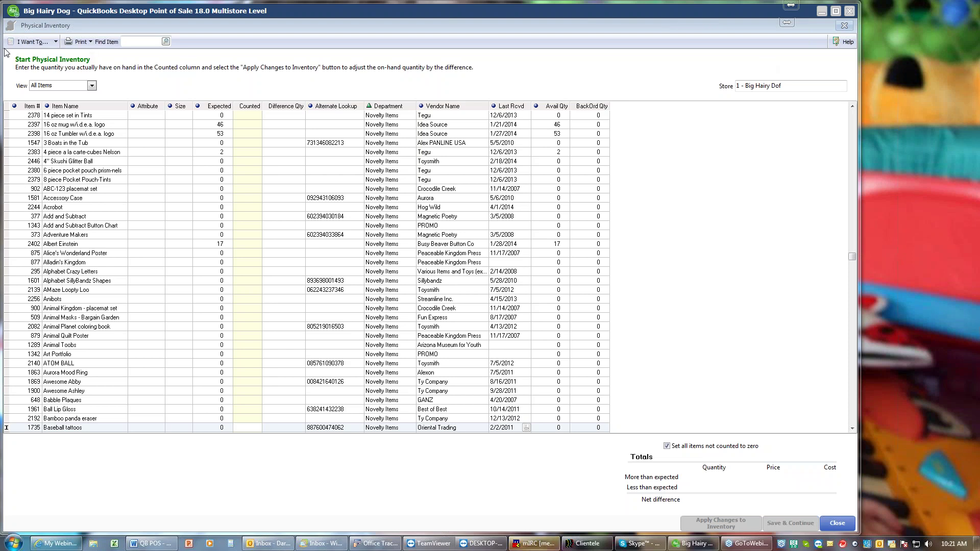
{"action": "left_click", "coordinate": [26, 40]}
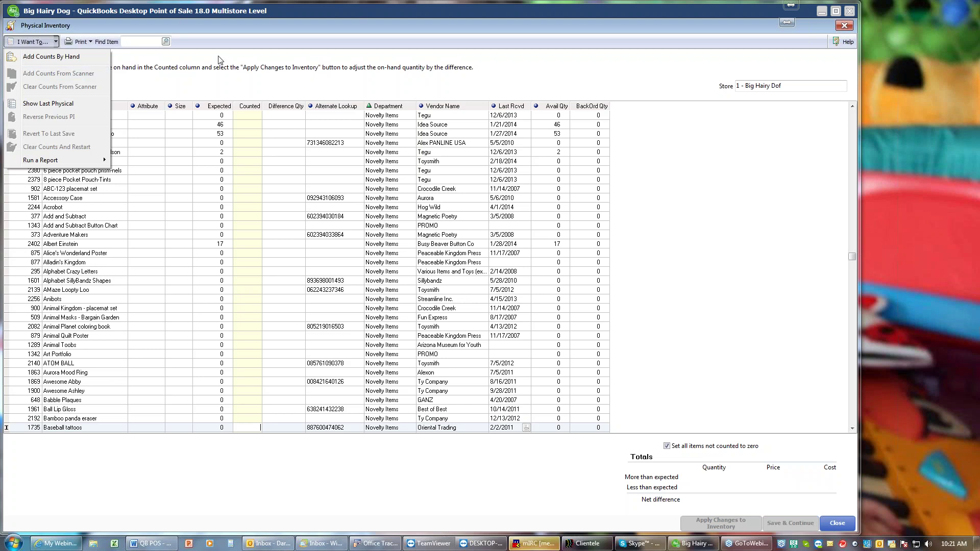
{"action": "left_click_drag", "start_coordinate": [297, 27], "coordinate": [302, 25]}
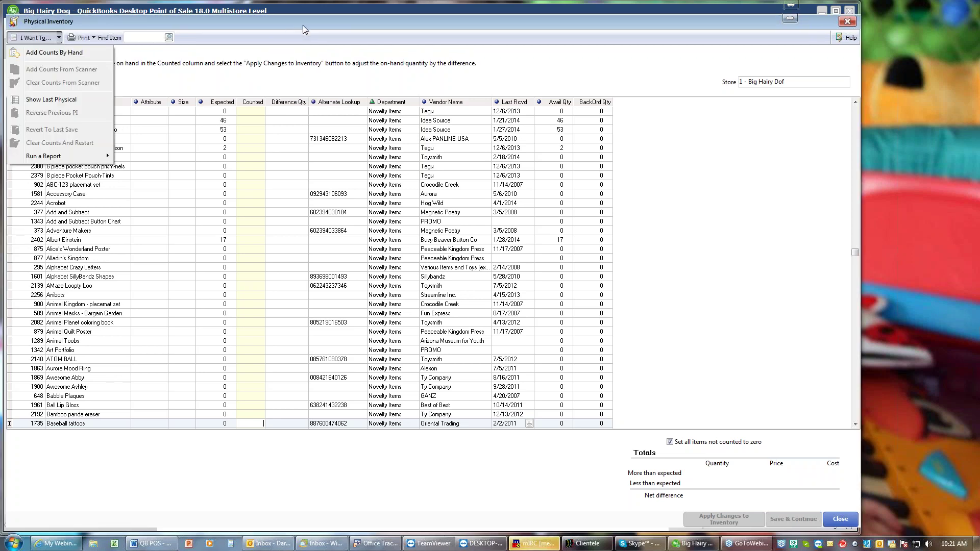
{"action": "left_click", "coordinate": [285, 80]}
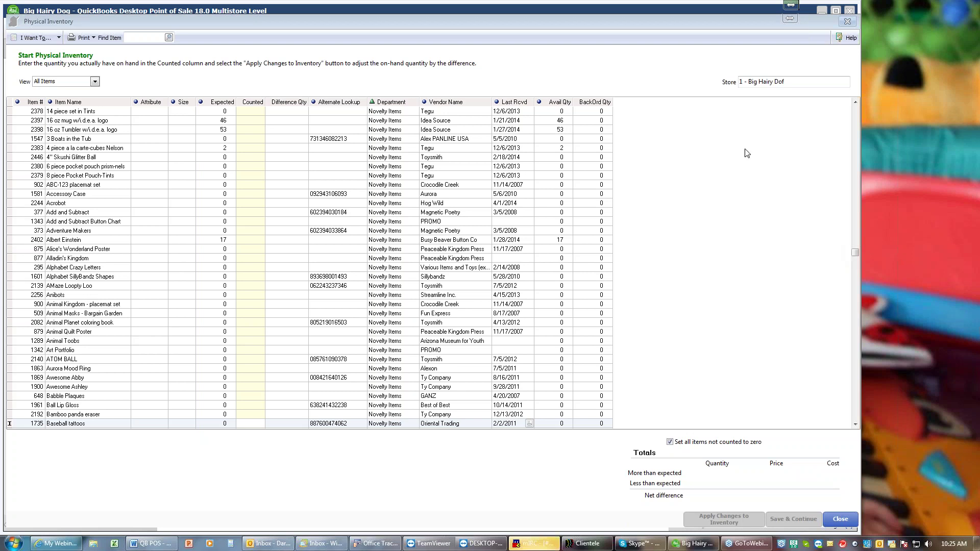
- Enter counted quantities of 46 for the 16 oz mug, 53 for the 16 oz Tumbler and 1 for 3 Boats in the Tub
{"action": "left_click", "coordinate": [253, 120]}
{"action": "type", "text": "46"}
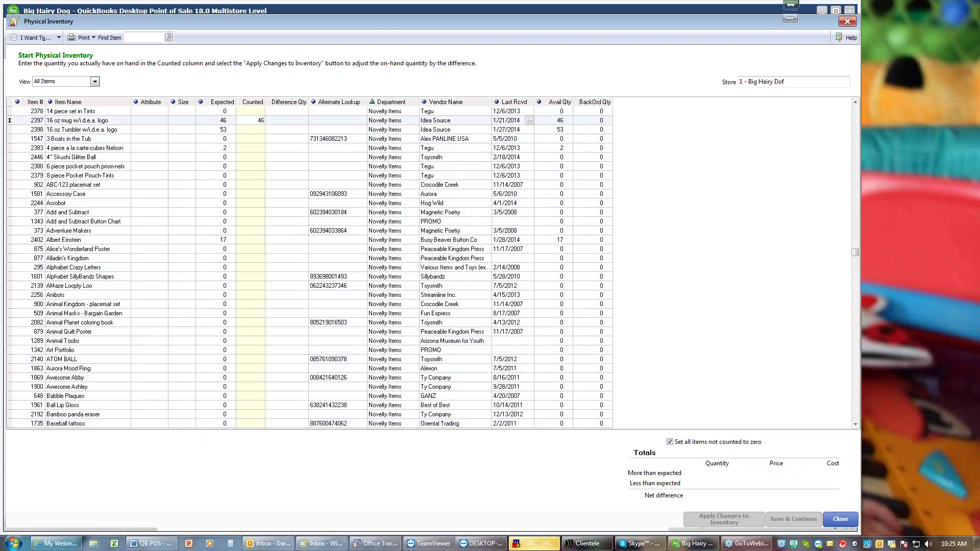
{"action": "key", "text": "Return"}
{"action": "type", "text": "53"}
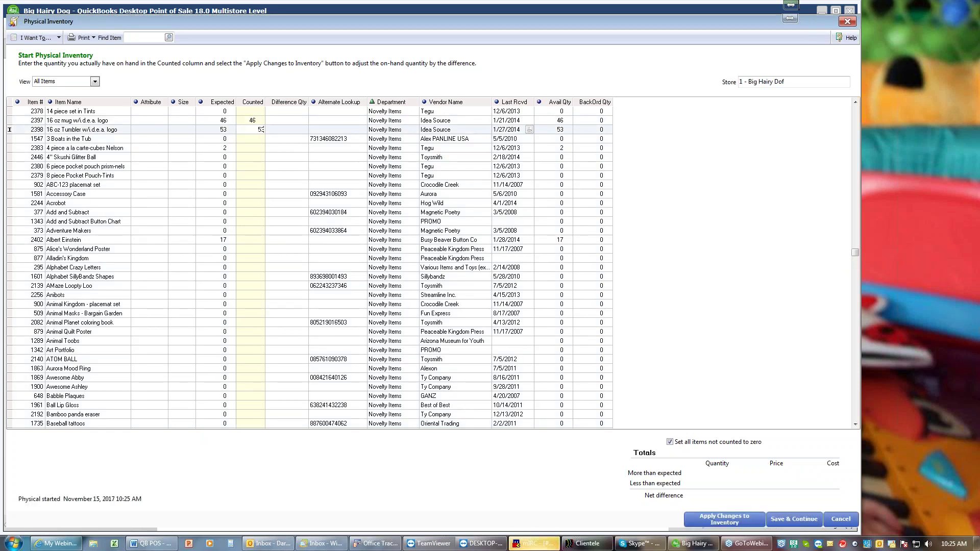
{"action": "key", "text": "Return"}
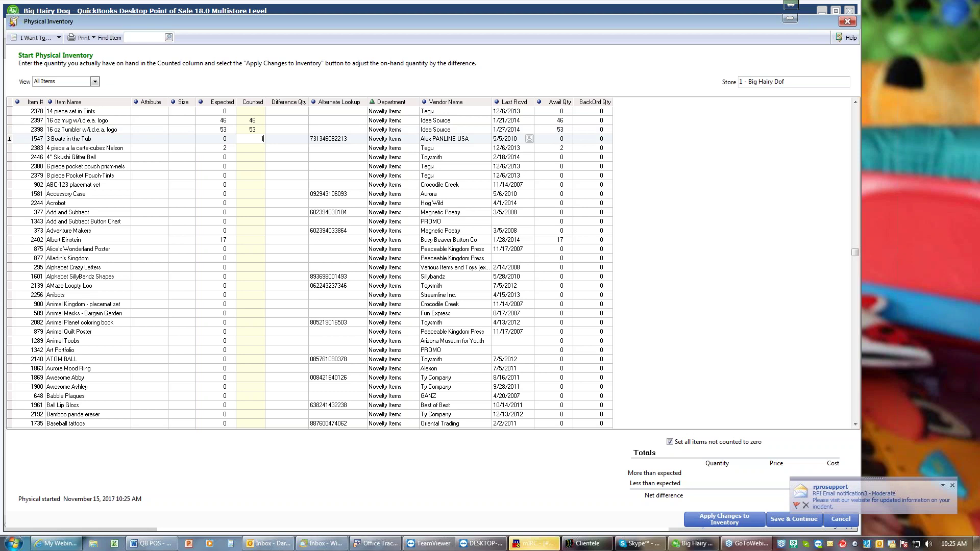
{"action": "key", "text": "Return"}
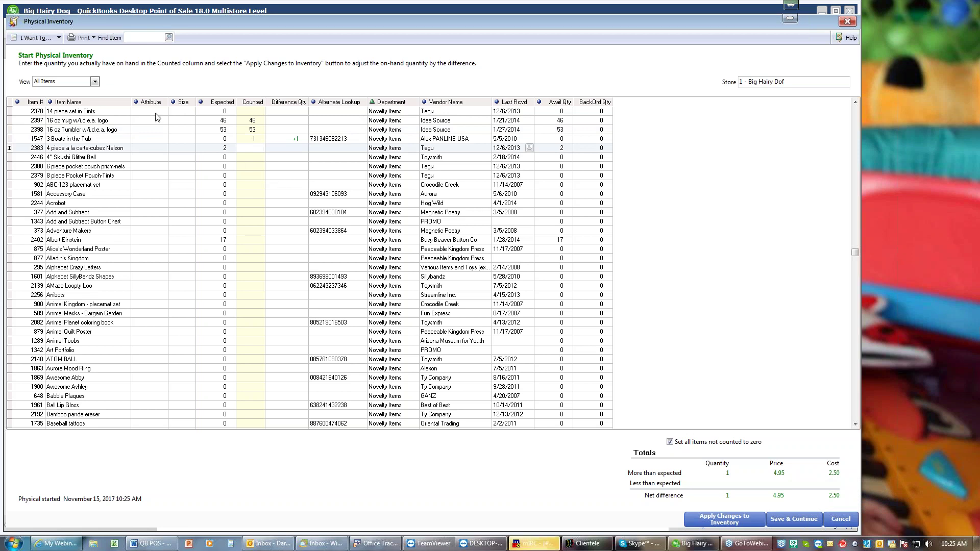
- Start adding counts by hand and add item 2383 with a counted quantity of 2
{"action": "left_click", "coordinate": [34, 37]}
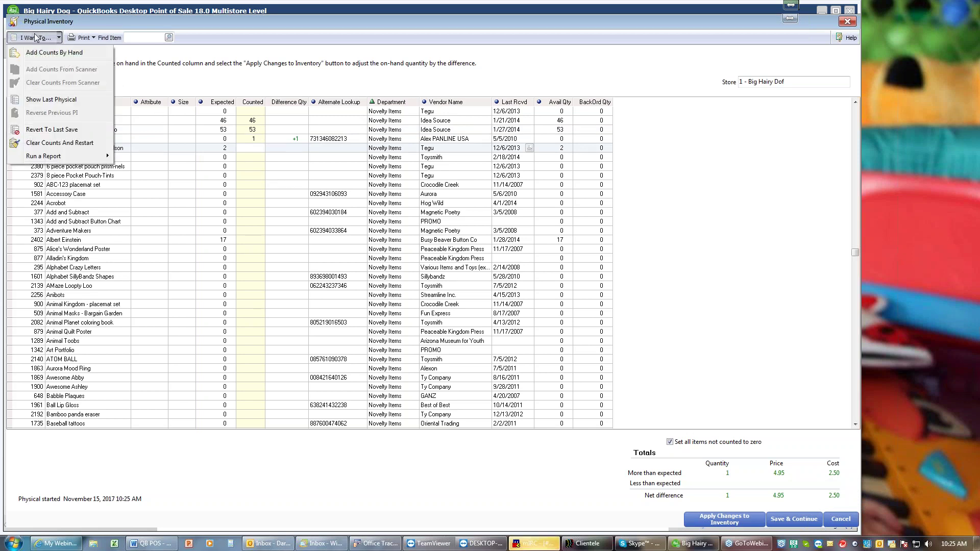
{"action": "left_click", "coordinate": [40, 52]}
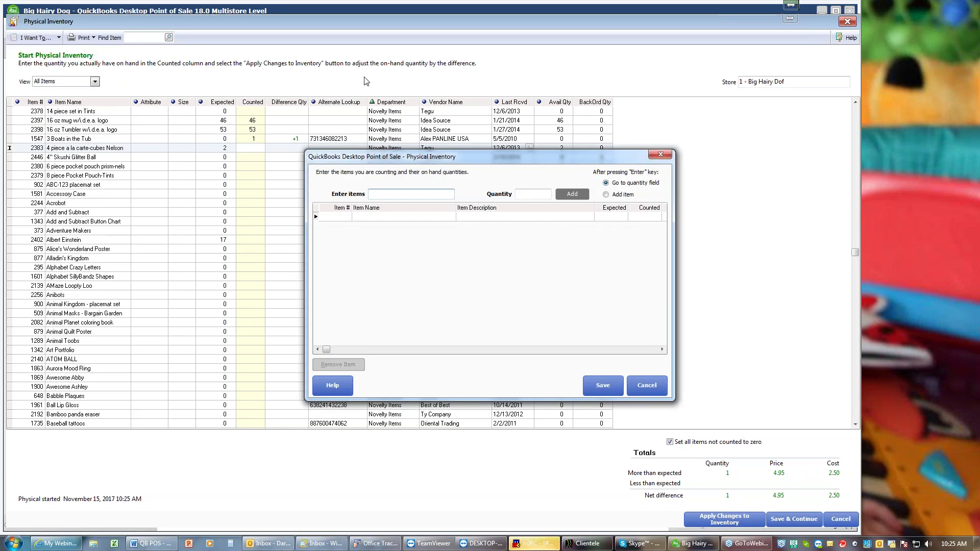
{"action": "type", "text": "2383"}
{"action": "key", "text": "Return"}
{"action": "key", "text": "Return"}
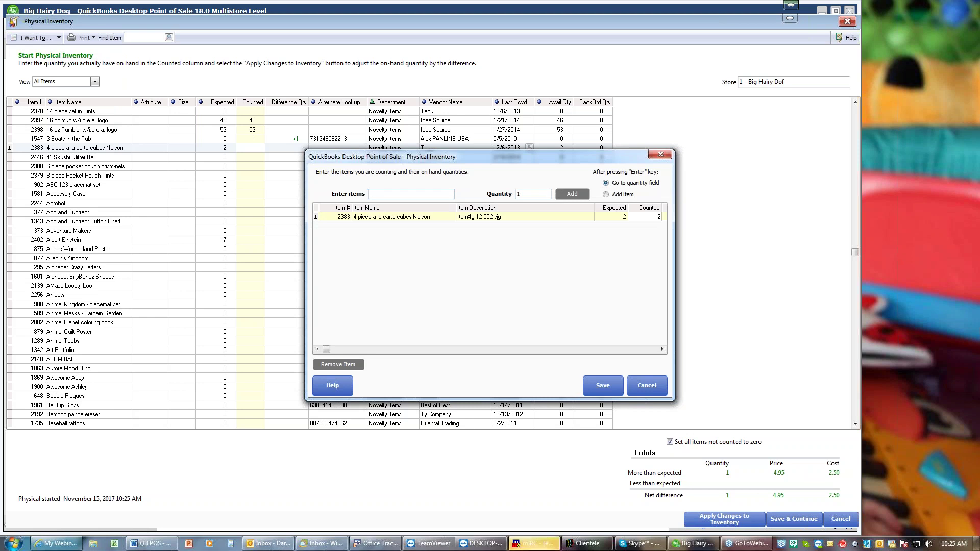
- Add item 2402 with a counted quantity of 17 and save the hand-entered counts
{"action": "type", "text": "2402"}
{"action": "key", "text": "Return"}
{"action": "type", "text": "7"}
{"action": "key", "text": "Return"}
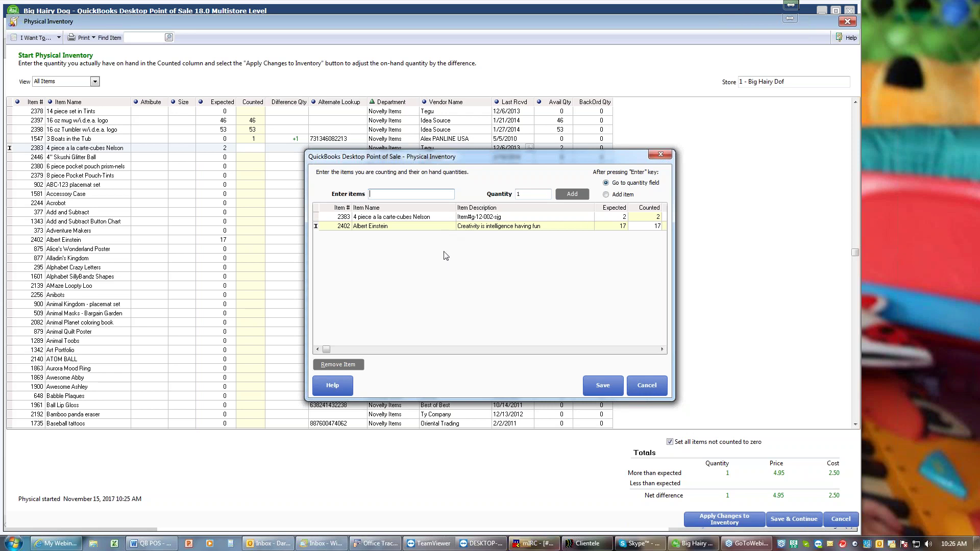
{"action": "left_click", "coordinate": [601, 387]}
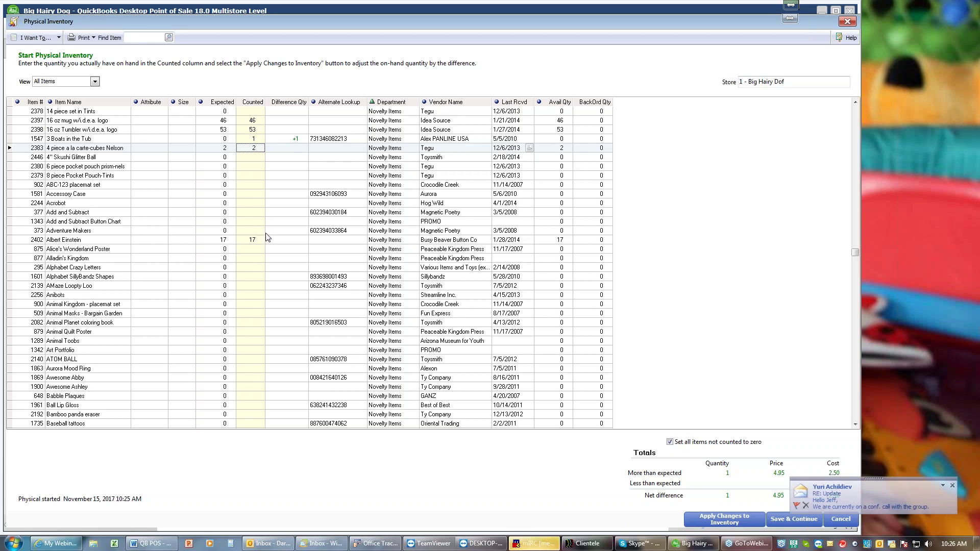
- Set the counted quantity of Basic/Fun Sillybandz Shapes to 0
{"action": "scroll", "coordinate": [266, 238], "scroll_direction": "down", "scroll_amount": 5}
{"action": "left_click", "coordinate": [260, 379]}
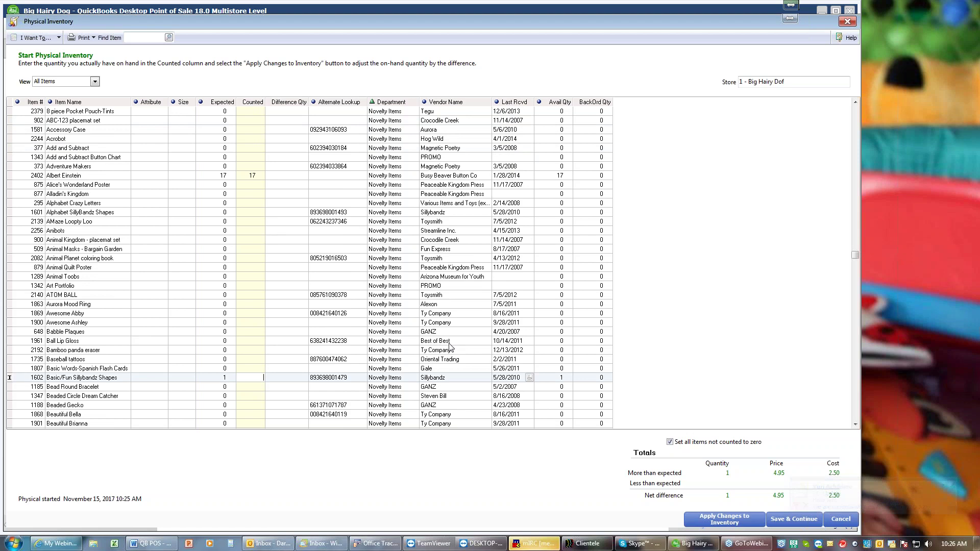
{"action": "type", "text": "0"}
{"action": "key", "text": "Up"}
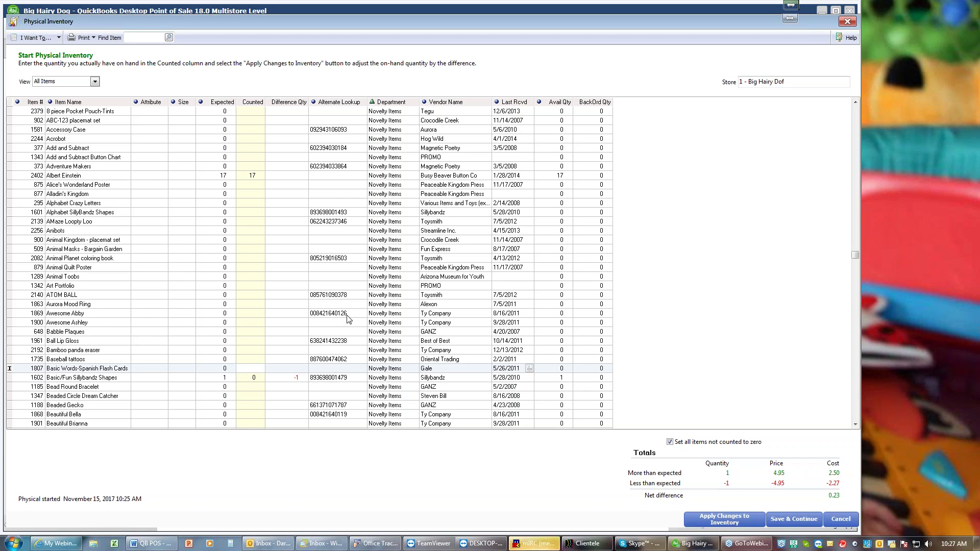
- Save the entered counts, close the physical inventory and reopen it
{"action": "left_click", "coordinate": [788, 517]}
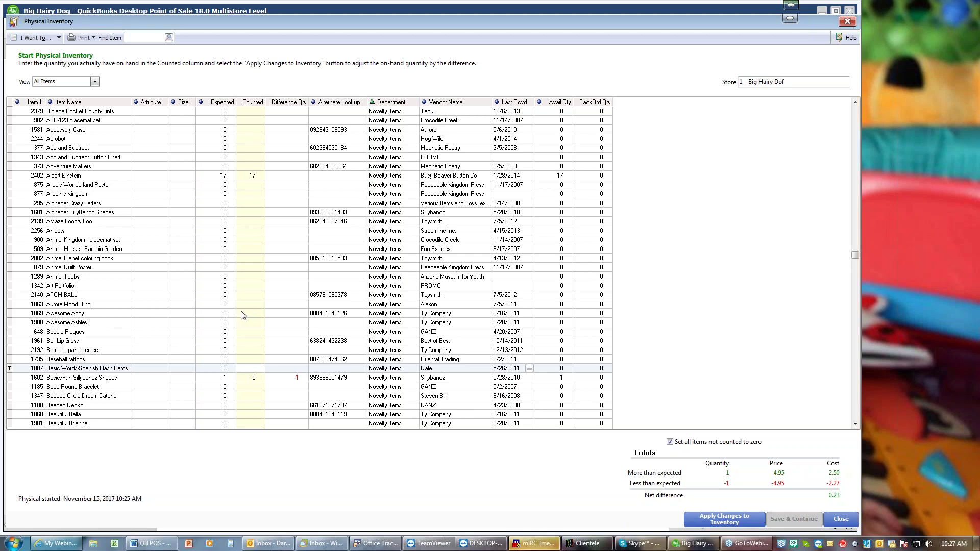
{"action": "left_click", "coordinate": [829, 517]}
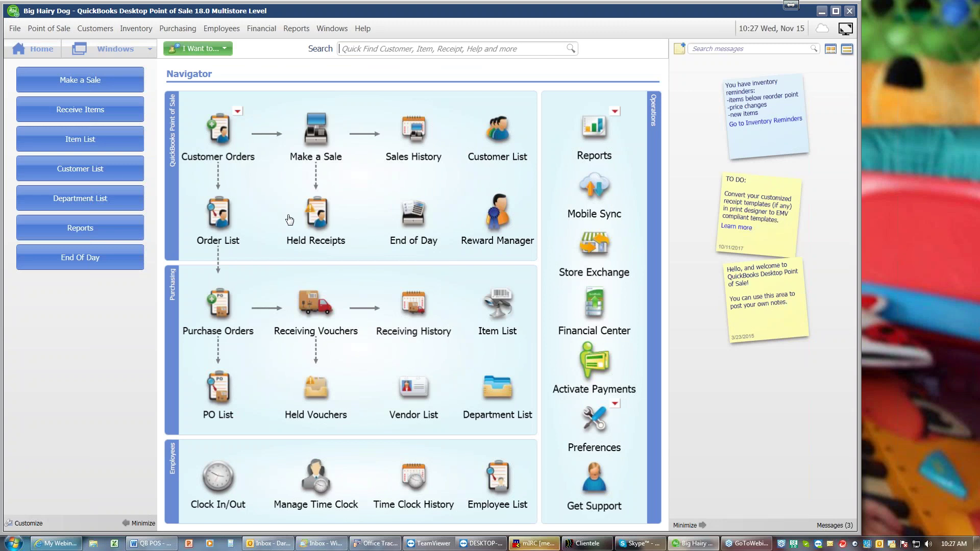
{"action": "left_click", "coordinate": [136, 31]}
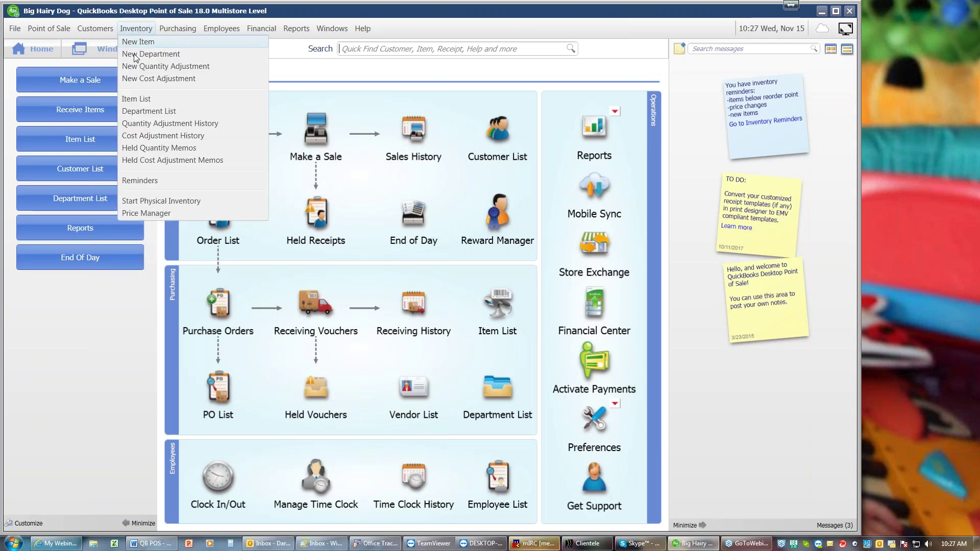
{"action": "left_click", "coordinate": [152, 200]}
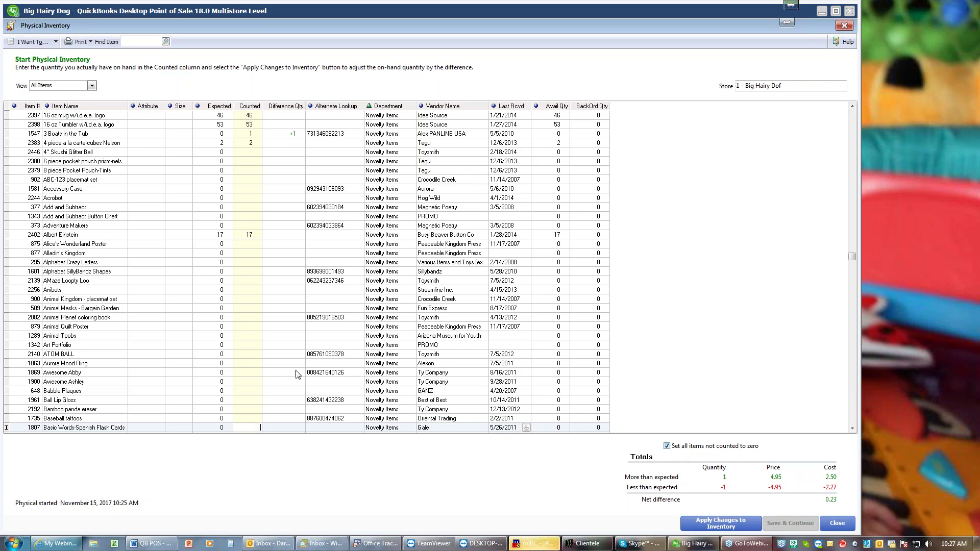
- Reapply the option that sets all items not counted to zero
{"action": "scroll", "coordinate": [273, 337], "scroll_direction": "up", "scroll_amount": 6}
{"action": "scroll", "coordinate": [271, 319], "scroll_direction": "up", "scroll_amount": 3}
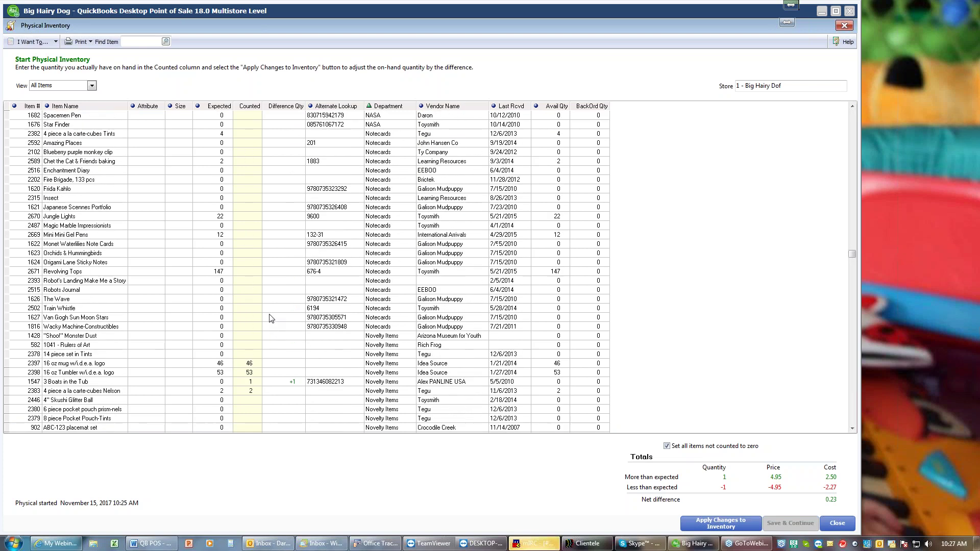
{"action": "left_click", "coordinate": [251, 274]}
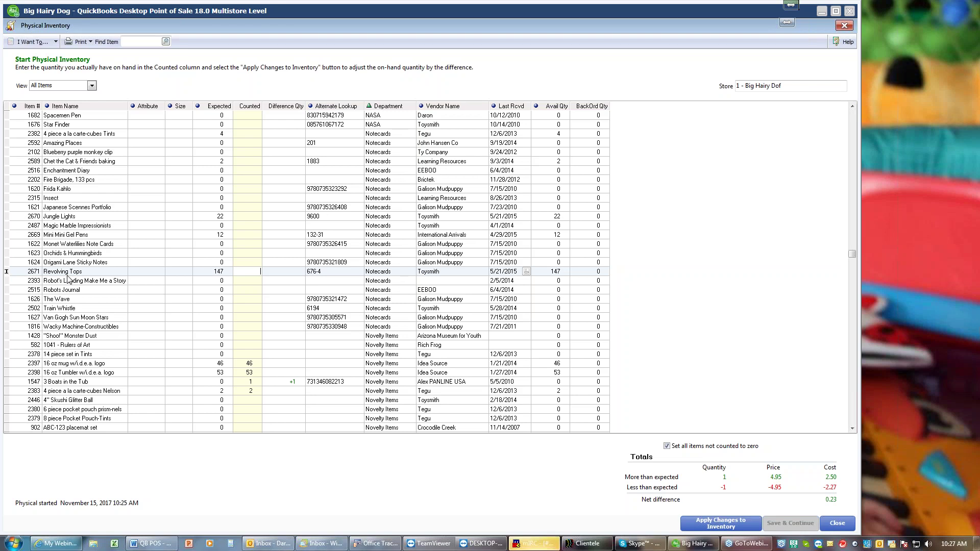
{"action": "left_click", "coordinate": [667, 446]}
{"action": "left_click", "coordinate": [667, 446]}
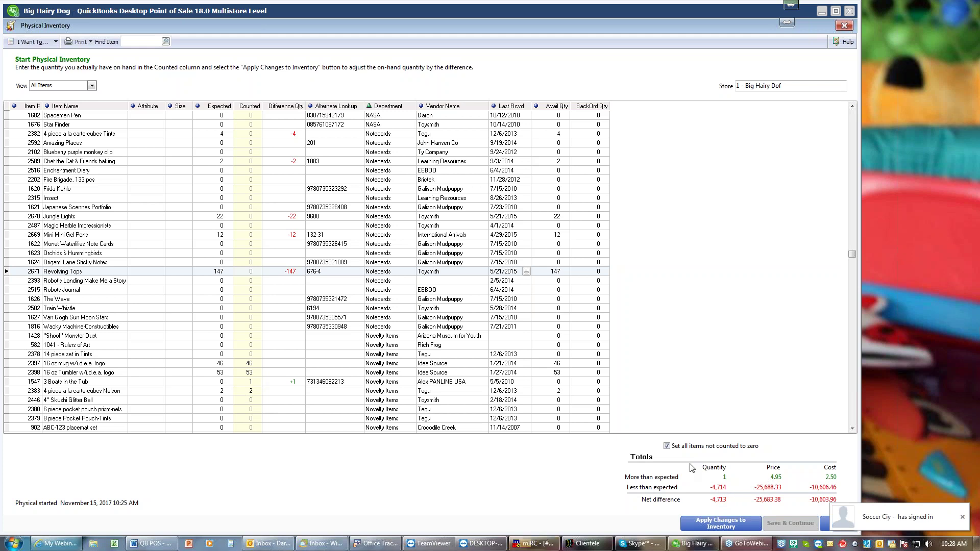
- Enter counted quantities of 147 for Revolving Tops, 12 for Mini Mini Gel Pens and 22 for Jungle Lights
{"action": "left_click", "coordinate": [250, 271]}
{"action": "type", "text": "147"}
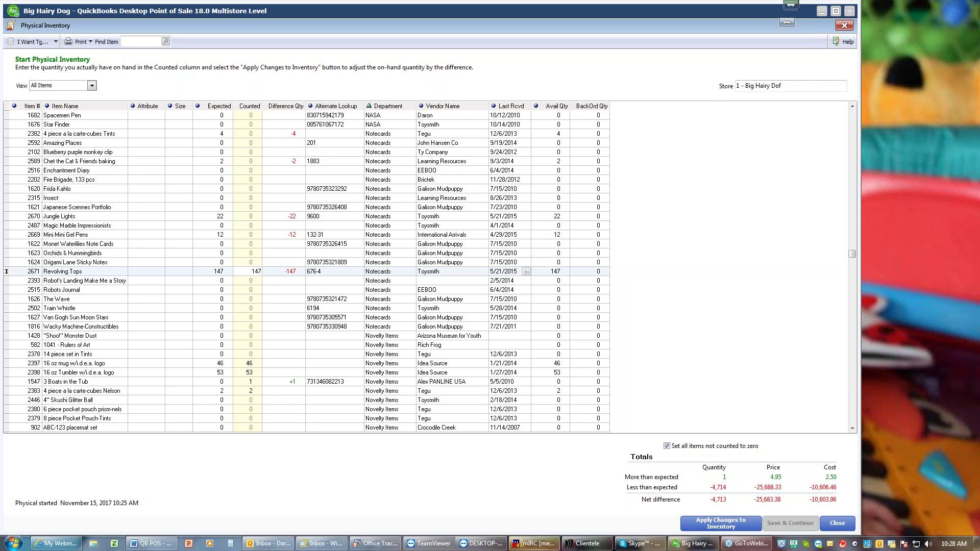
{"action": "key", "text": "Up"}
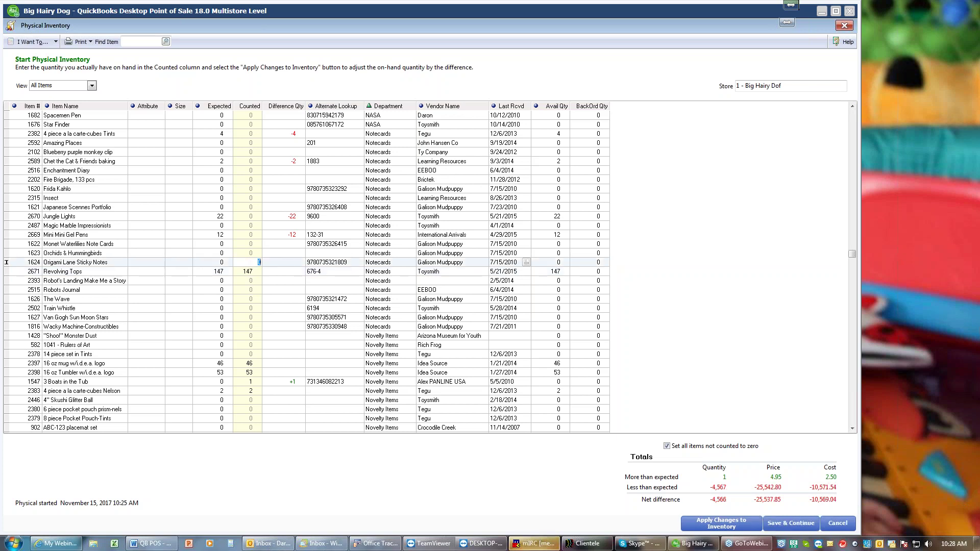
{"action": "key", "text": "Up"}
{"action": "key", "text": "Up"}
{"action": "key", "text": "Up"}
{"action": "type", "text": "12"}
{"action": "key", "text": "Up"}
{"action": "key", "text": "Up"}
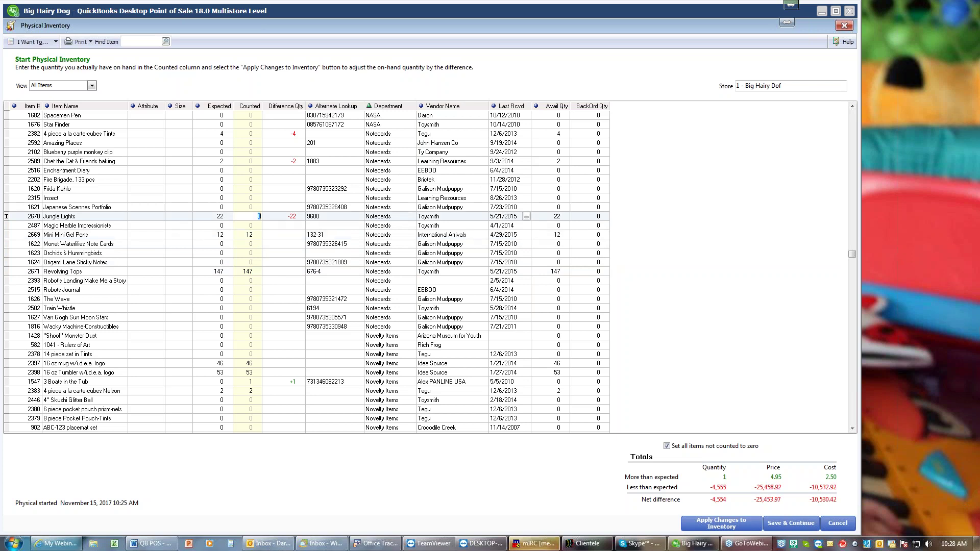
{"action": "type", "text": "22"}
{"action": "key", "text": "Up"}
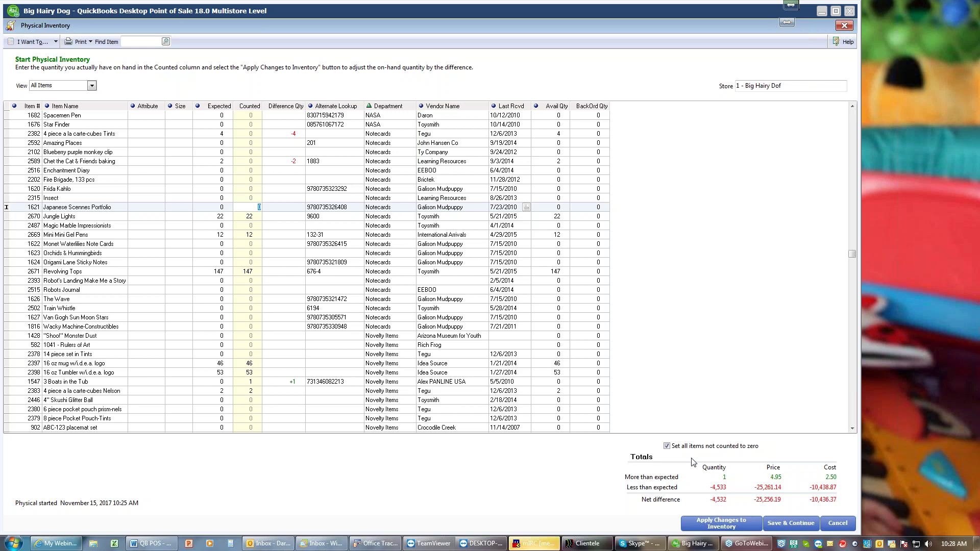
- Turn off setting uncounted items to zero, and run the PI Differences Report to review the discrepancies
{"action": "left_click", "coordinate": [667, 446]}
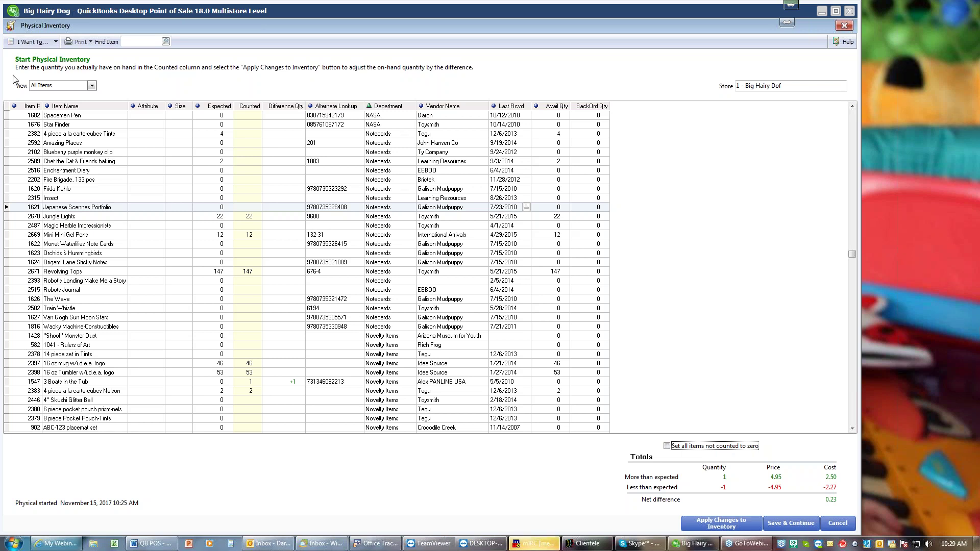
{"action": "left_click", "coordinate": [54, 42]}
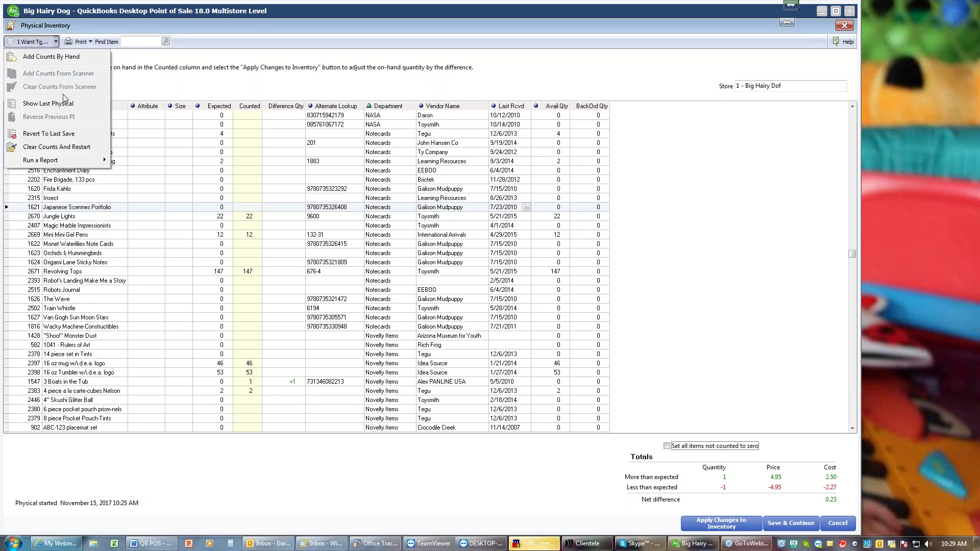
{"action": "mouse_move", "coordinate": [79, 159]}
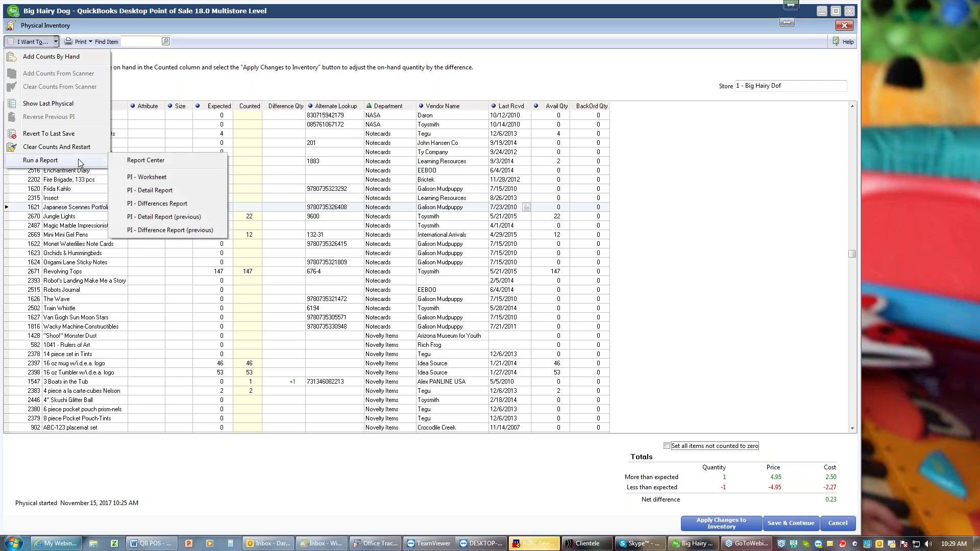
{"action": "left_click", "coordinate": [172, 204]}
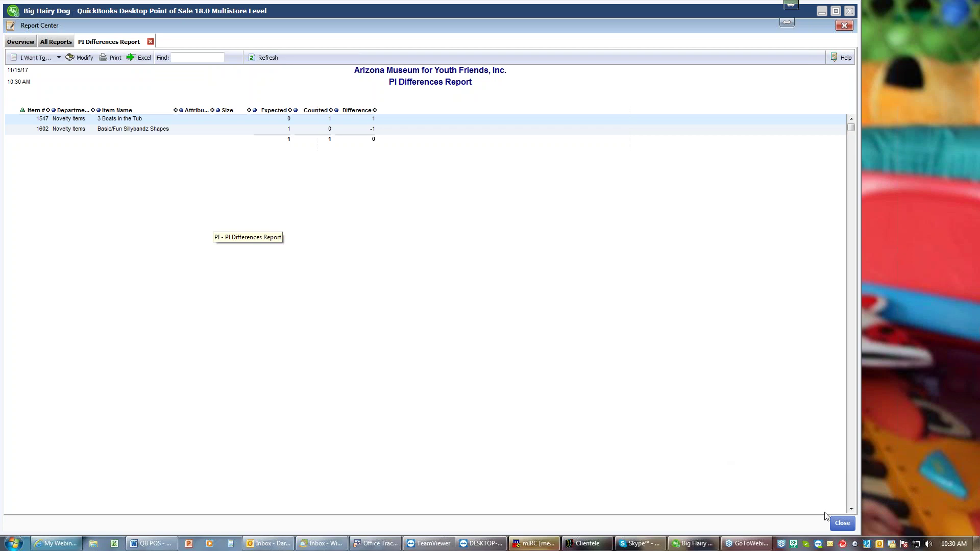
{"action": "left_click", "coordinate": [842, 523]}
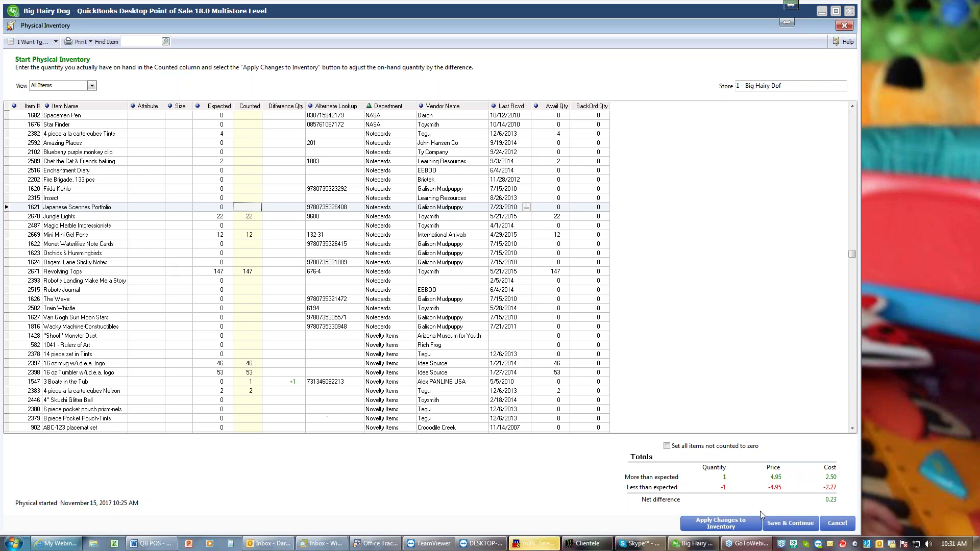
- Save and close the physical inventory, and back up the company data to the default location
{"action": "left_click", "coordinate": [791, 526]}
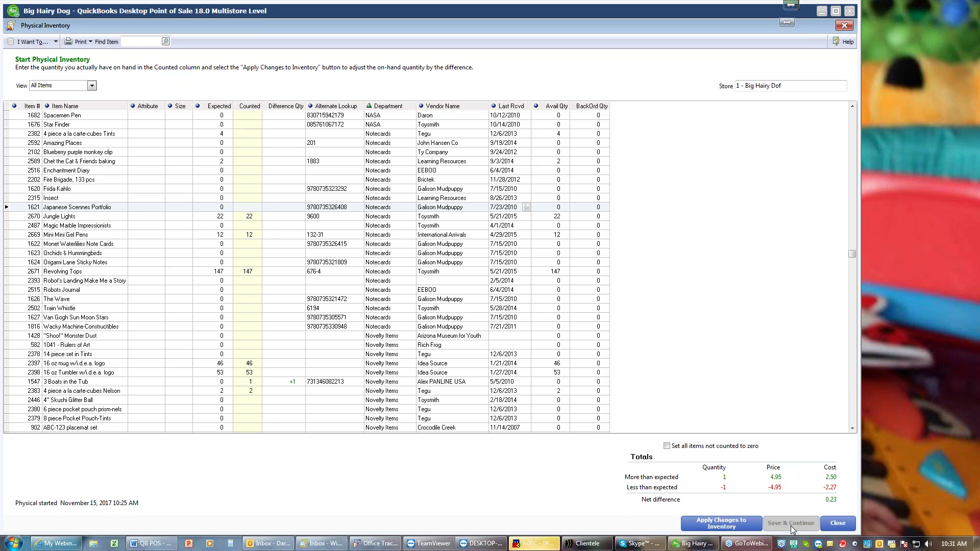
{"action": "left_click", "coordinate": [834, 526]}
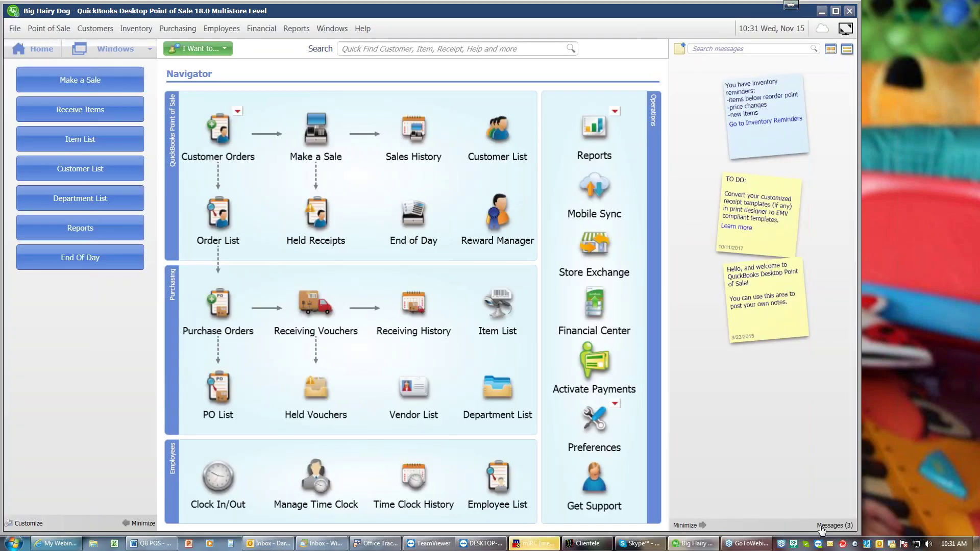
{"action": "left_click", "coordinate": [14, 29]}
{"action": "left_click", "coordinate": [23, 42]}
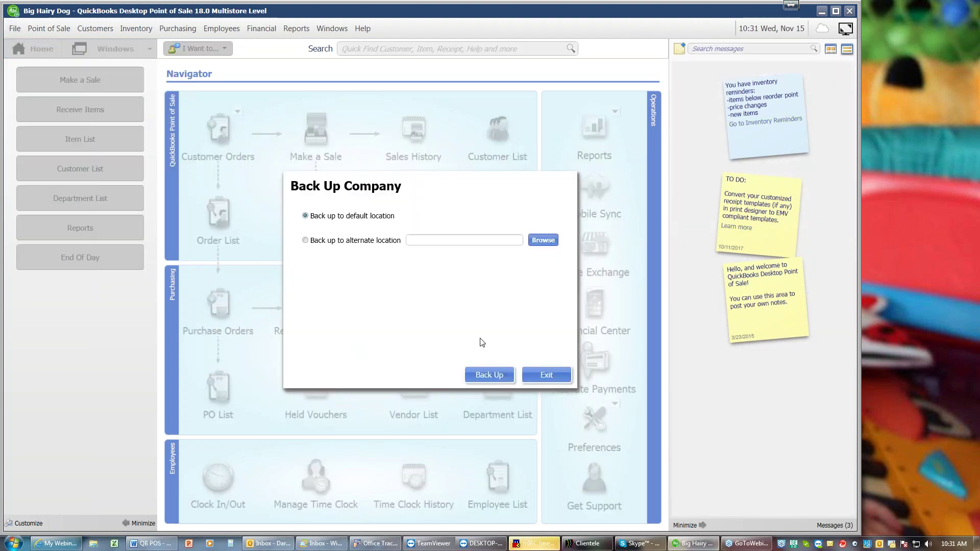
{"action": "left_click", "coordinate": [500, 374]}
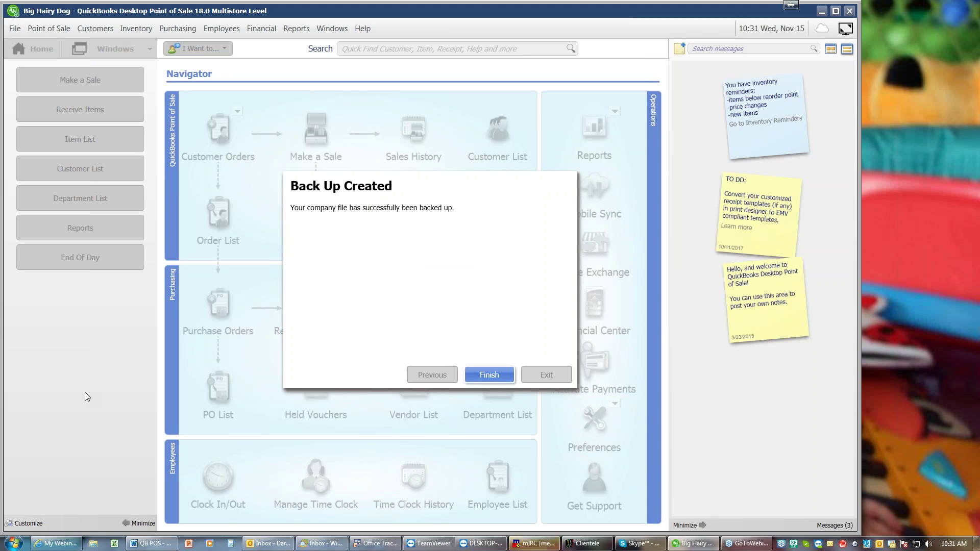
{"action": "left_click", "coordinate": [489, 375]}
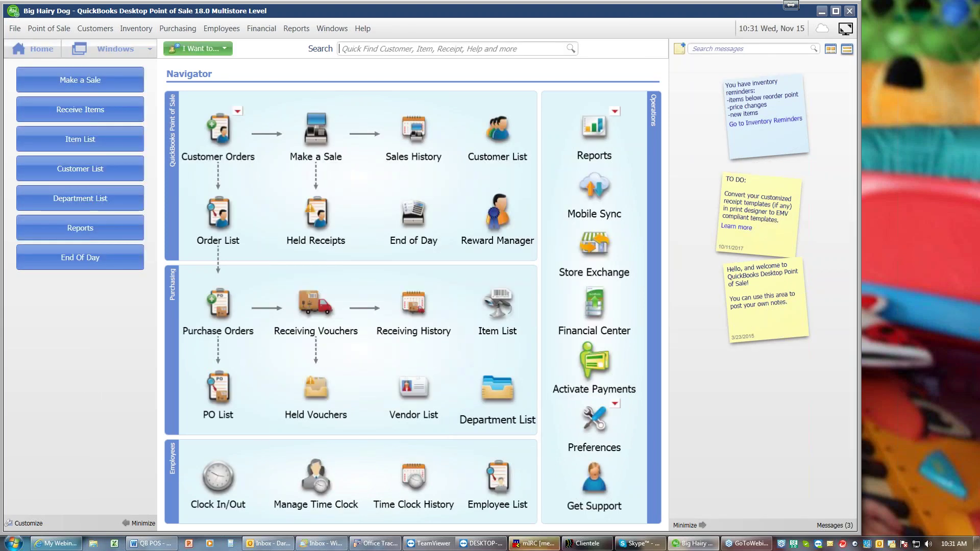
- Reopen the physical inventory and look through the counted items in the list
{"action": "left_click", "coordinate": [134, 29]}
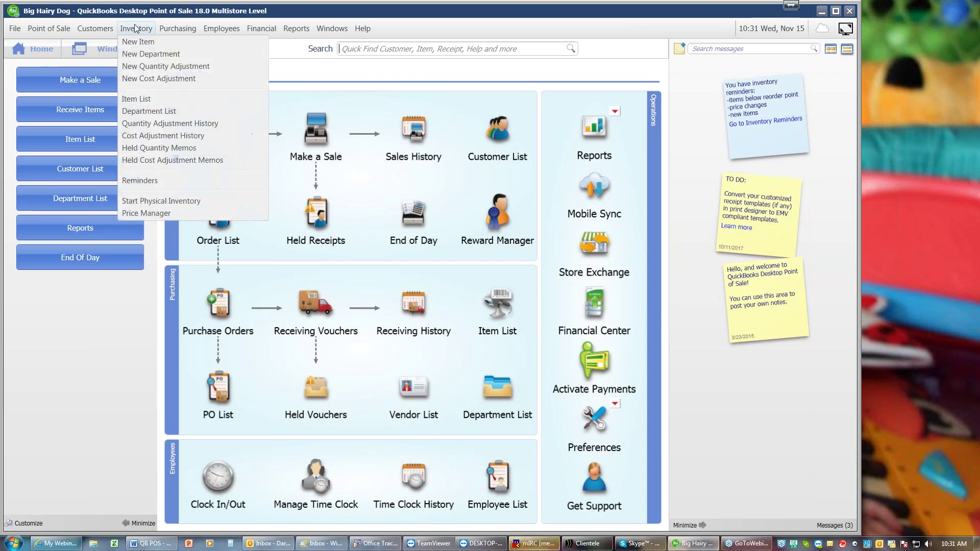
{"action": "left_click", "coordinate": [155, 203]}
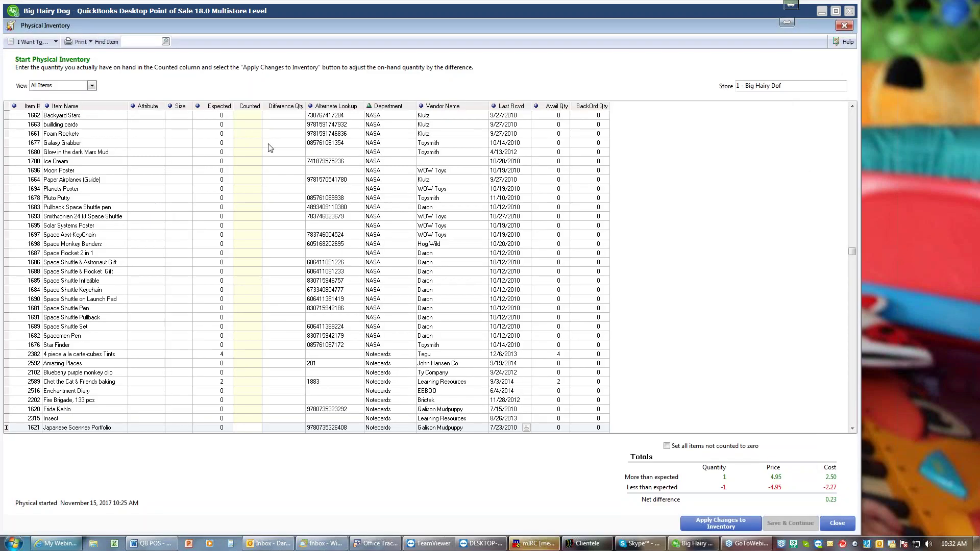
{"action": "scroll", "coordinate": [272, 311], "scroll_direction": "up", "scroll_amount": 6}
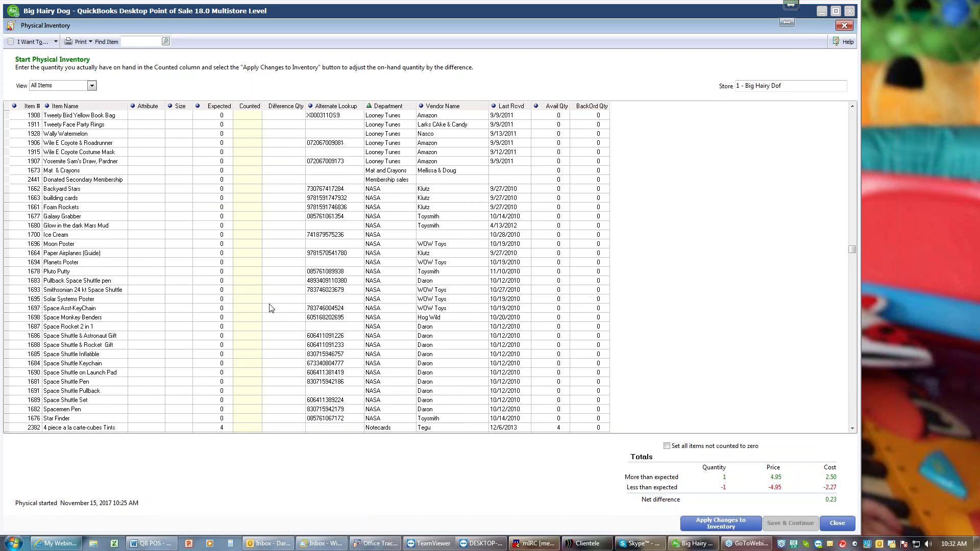
{"action": "scroll", "coordinate": [272, 303], "scroll_direction": "up", "scroll_amount": 3}
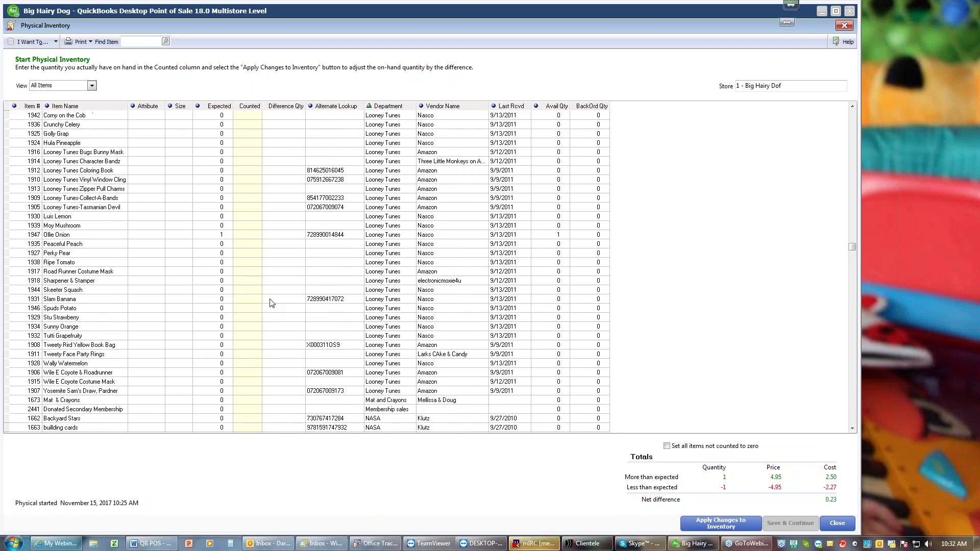
{"action": "scroll", "coordinate": [271, 353], "scroll_direction": "down", "scroll_amount": 15}
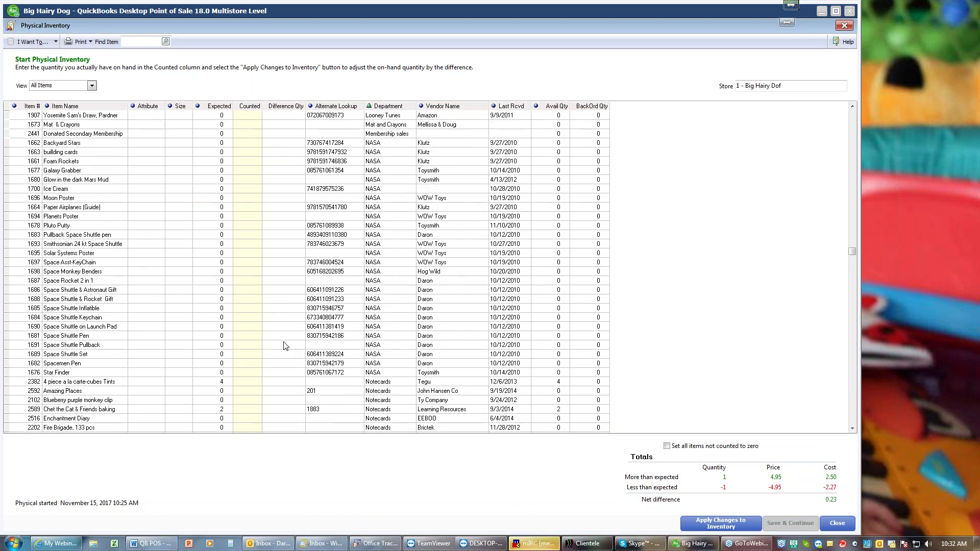
{"action": "scroll", "coordinate": [257, 314], "scroll_direction": "down", "scroll_amount": 4}
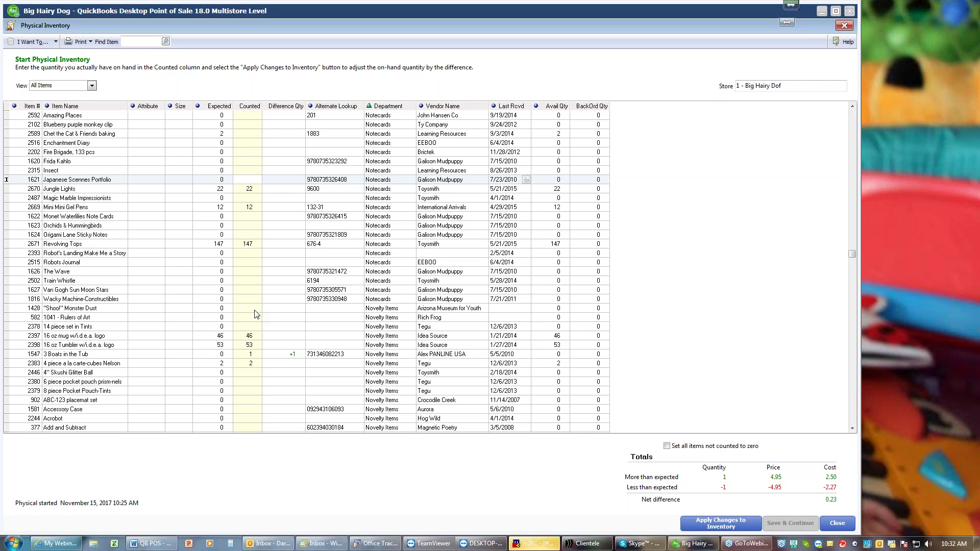
- Try setting all items not counted to zero, and turn the option back off
{"action": "left_click", "coordinate": [667, 446]}
{"action": "left_click", "coordinate": [667, 446]}
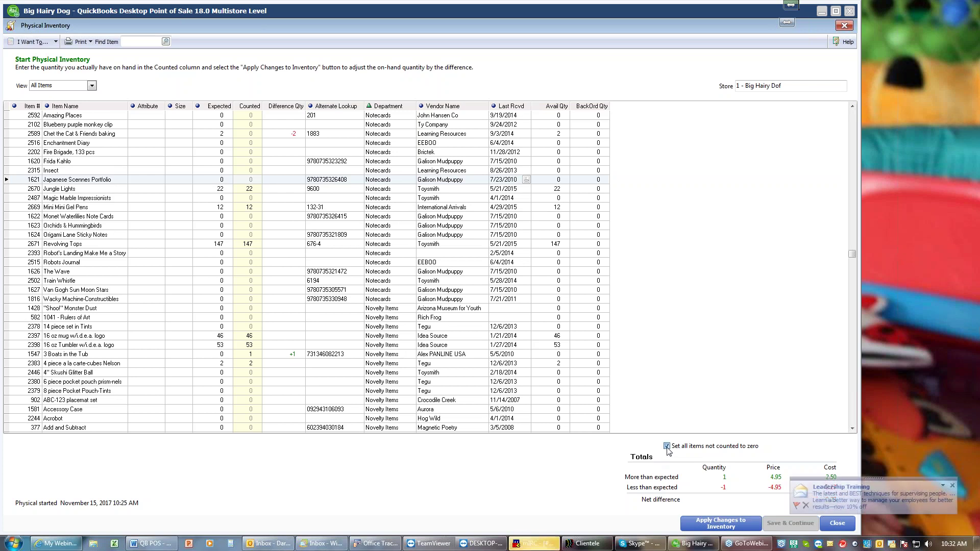
{"action": "left_click", "coordinate": [666, 447]}
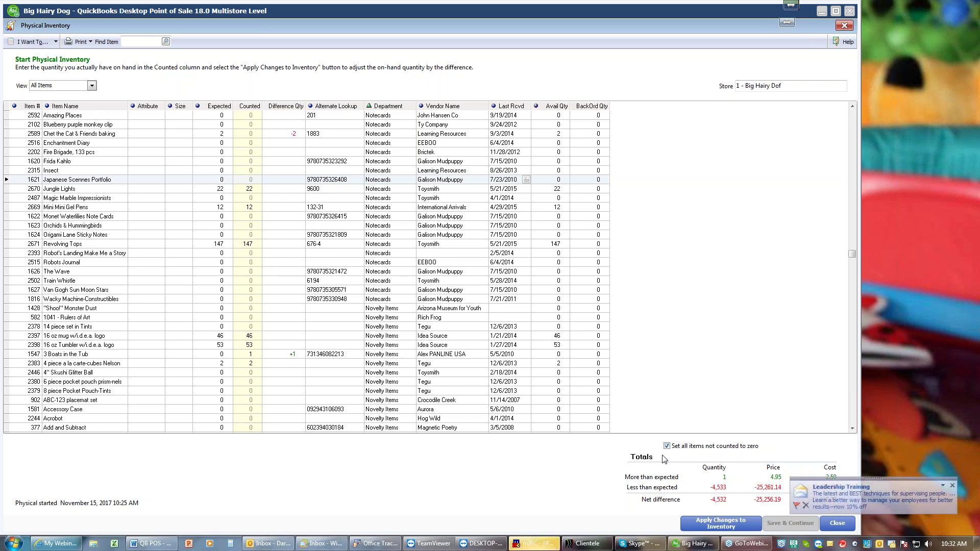
{"action": "left_click", "coordinate": [666, 446]}
{"action": "left_click", "coordinate": [667, 446]}
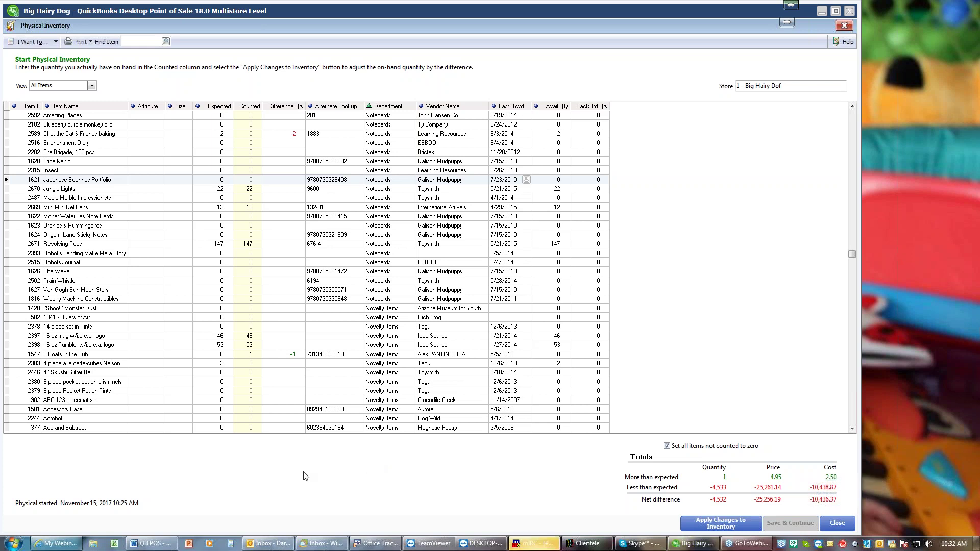
{"action": "left_click", "coordinate": [667, 446]}
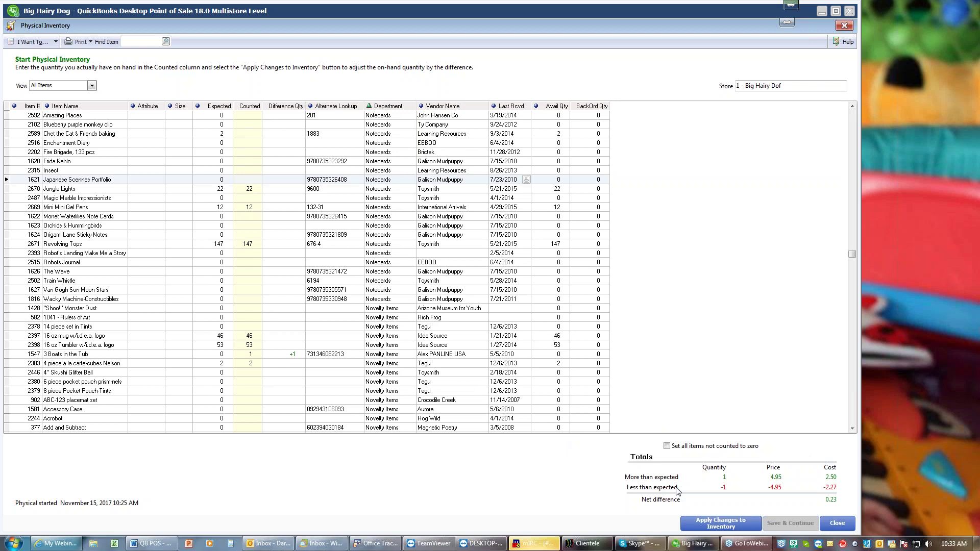
- Apply the counted changes to inventory and confirm creating the quantity adjustment memo
{"action": "left_click", "coordinate": [698, 528]}
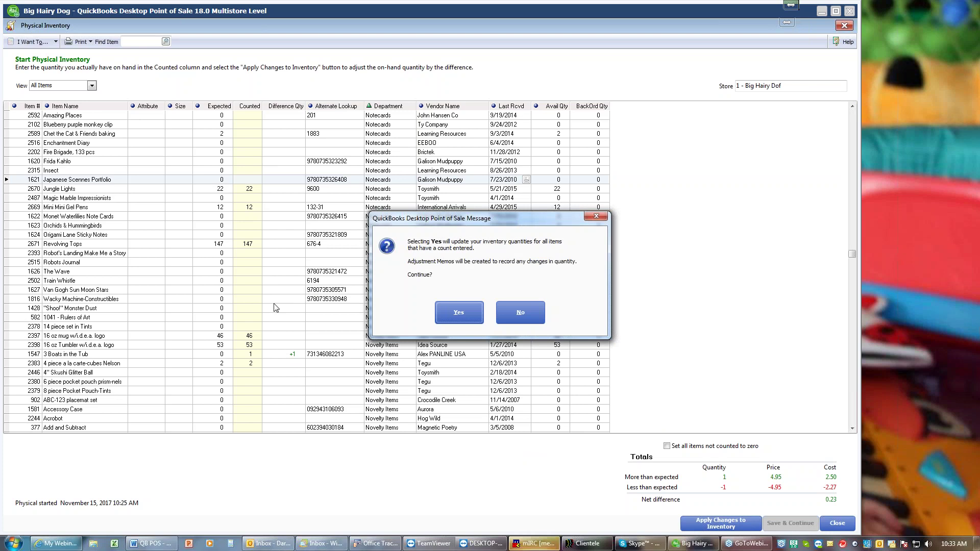
{"action": "left_click", "coordinate": [456, 312]}
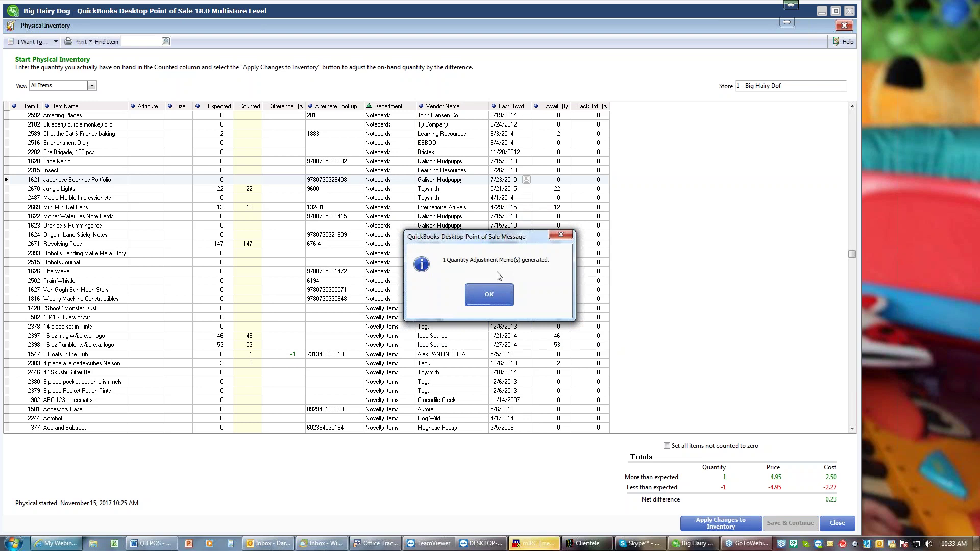
{"action": "left_click", "coordinate": [497, 290]}
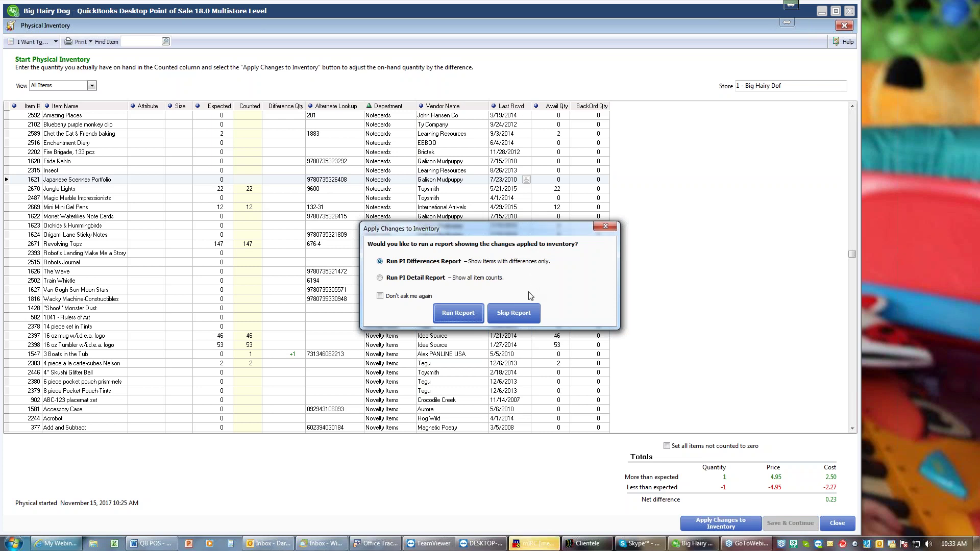
- Run the PI Detail Report for the applied inventory changes and open its print preview
{"action": "left_click", "coordinate": [380, 278]}
{"action": "left_click", "coordinate": [466, 311]}
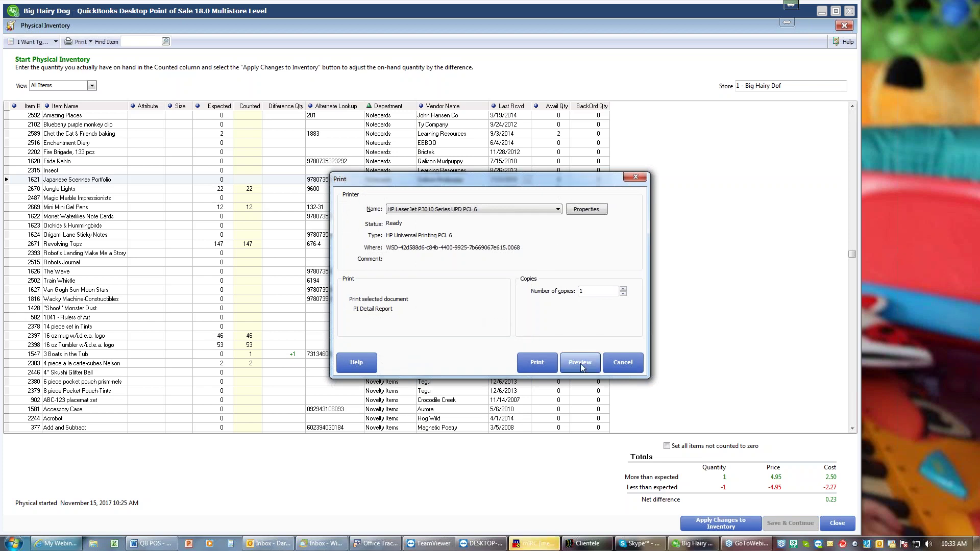
{"action": "left_click", "coordinate": [580, 364]}
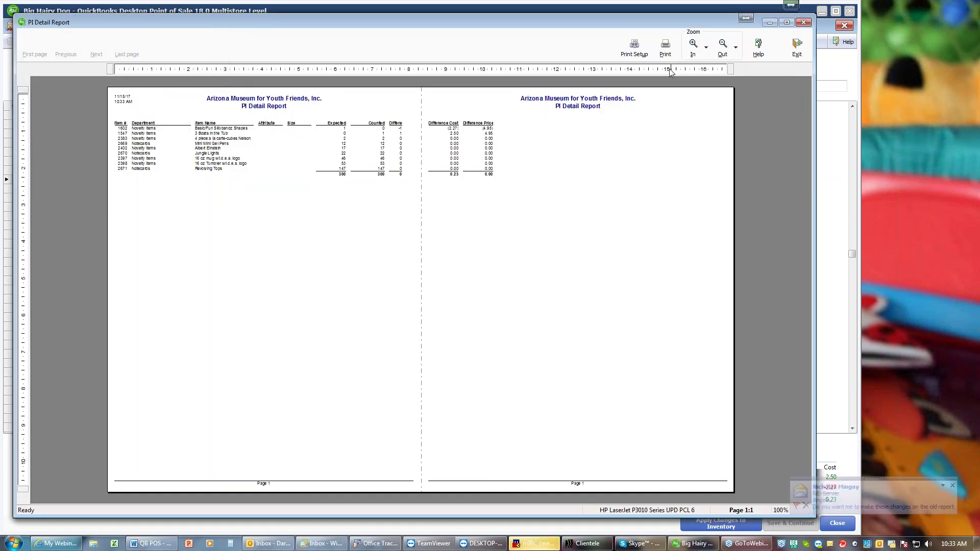
- Examine the counts and the cost and price differences in the PI Detail Report at 200% zoom, and close the preview
{"action": "left_click", "coordinate": [693, 50]}
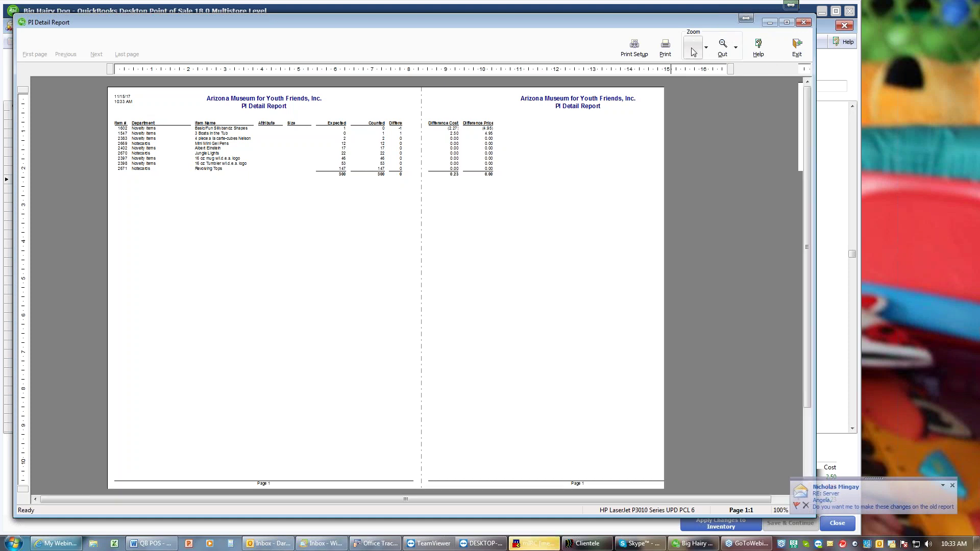
{"action": "left_click", "coordinate": [693, 50]}
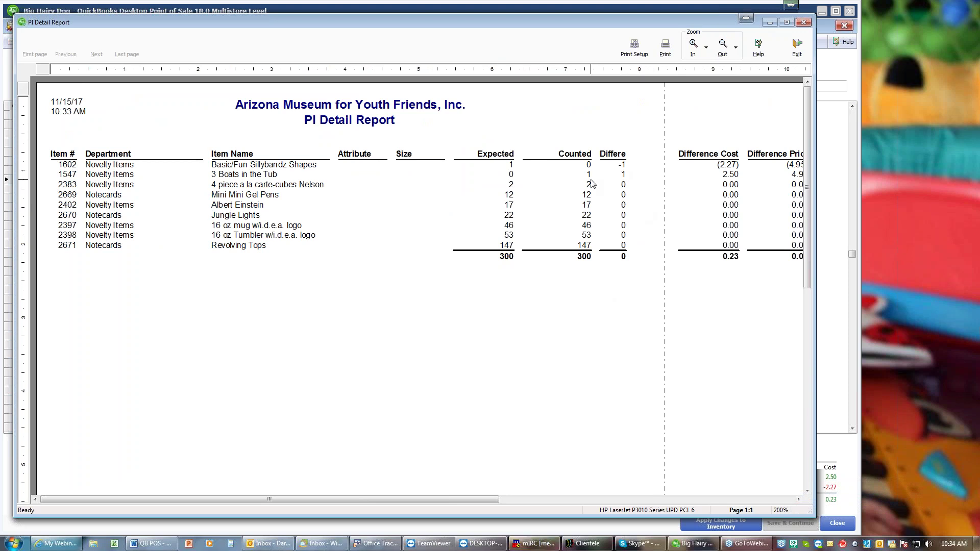
{"action": "left_click_drag", "start_coordinate": [443, 498], "coordinate": [544, 498]}
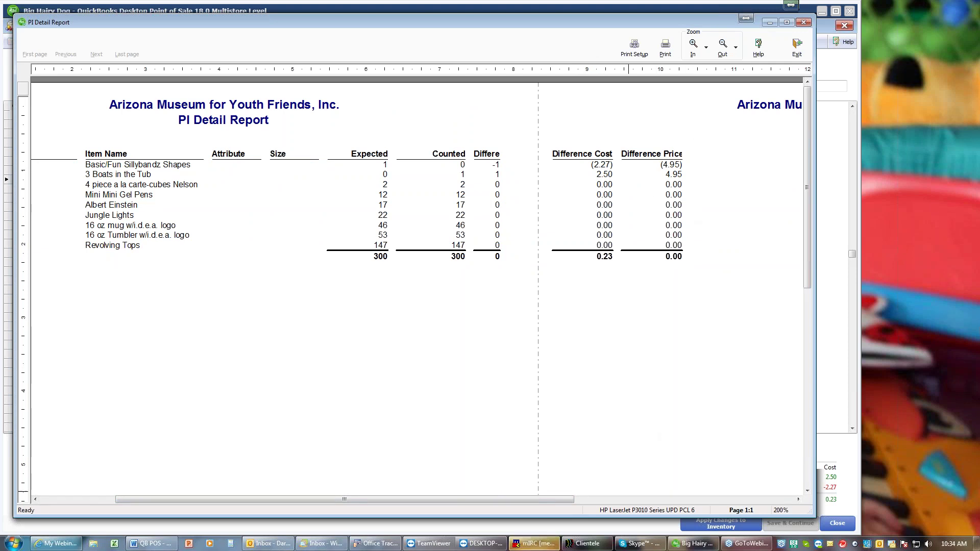
{"action": "left_click_drag", "start_coordinate": [540, 501], "coordinate": [419, 503]}
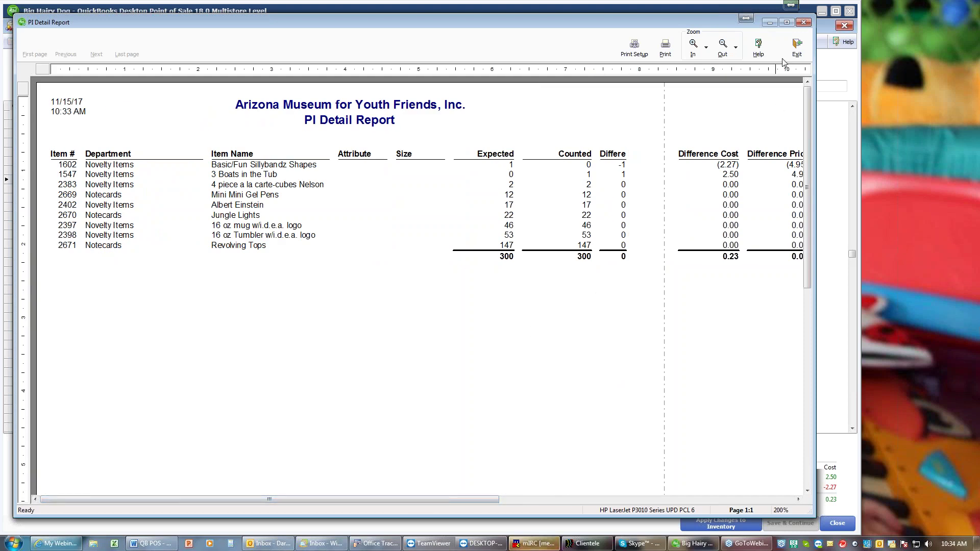
{"action": "left_click", "coordinate": [797, 48]}
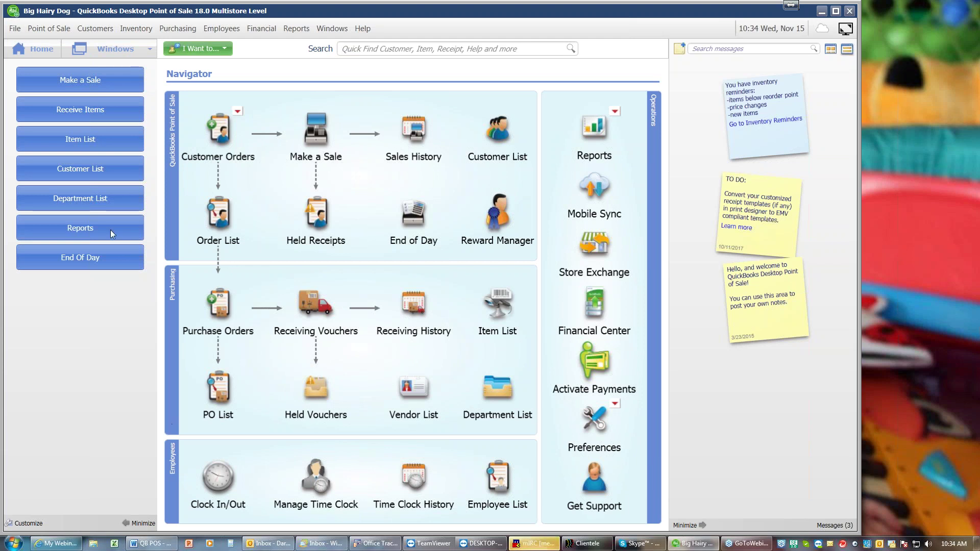
- Review the item details of the 11/15/2017 physical inventory memo in the quantity adjustment history, and close the history
{"action": "left_click", "coordinate": [134, 30]}
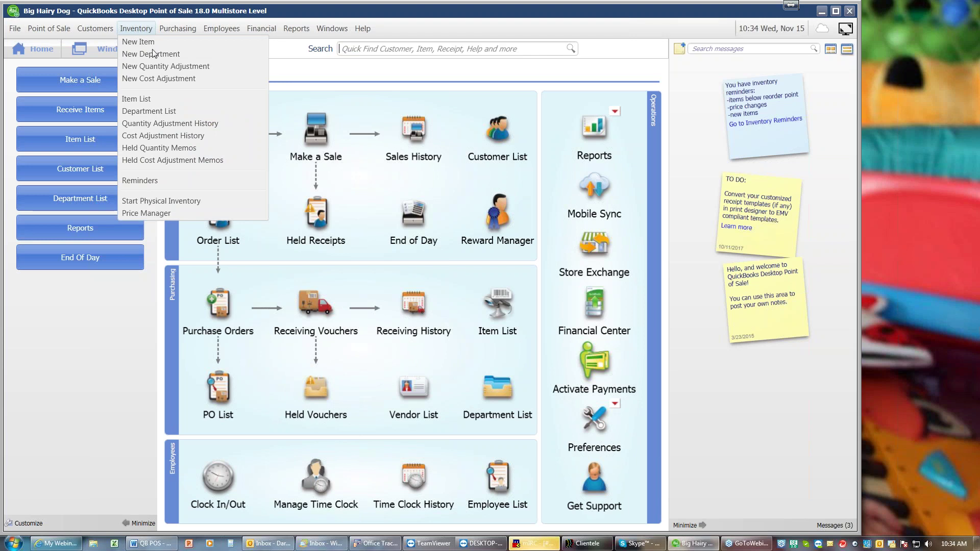
{"action": "left_click", "coordinate": [179, 126]}
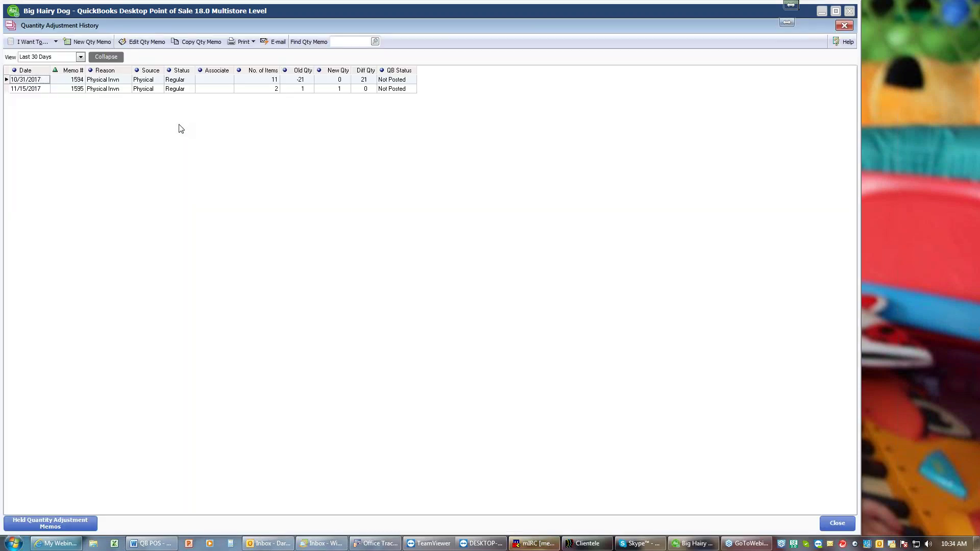
{"action": "left_click", "coordinate": [106, 91]}
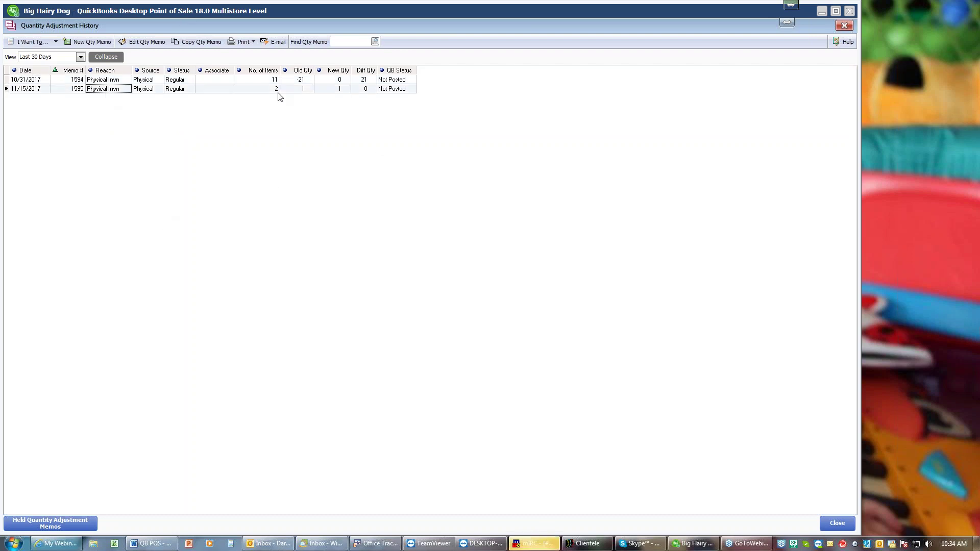
{"action": "left_click", "coordinate": [117, 57]}
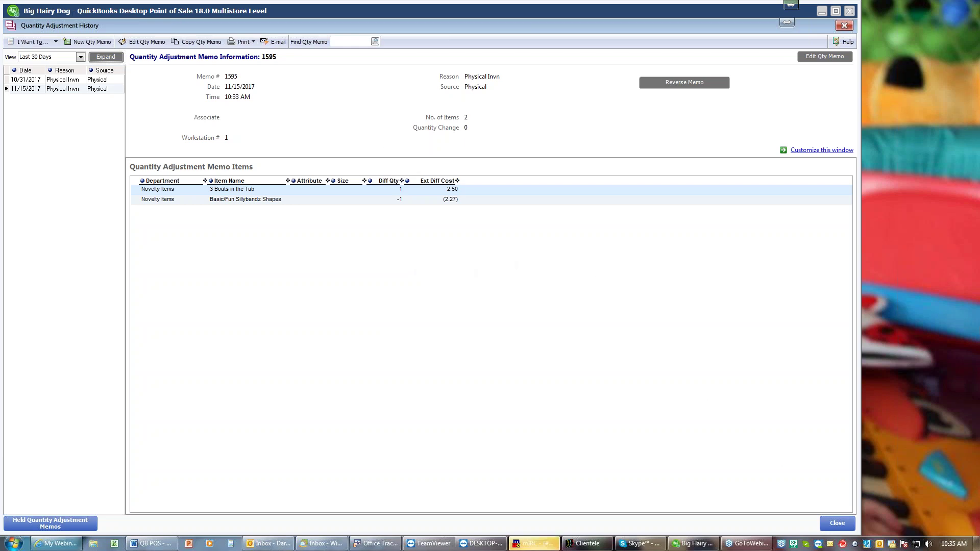
{"action": "left_click", "coordinate": [831, 526]}
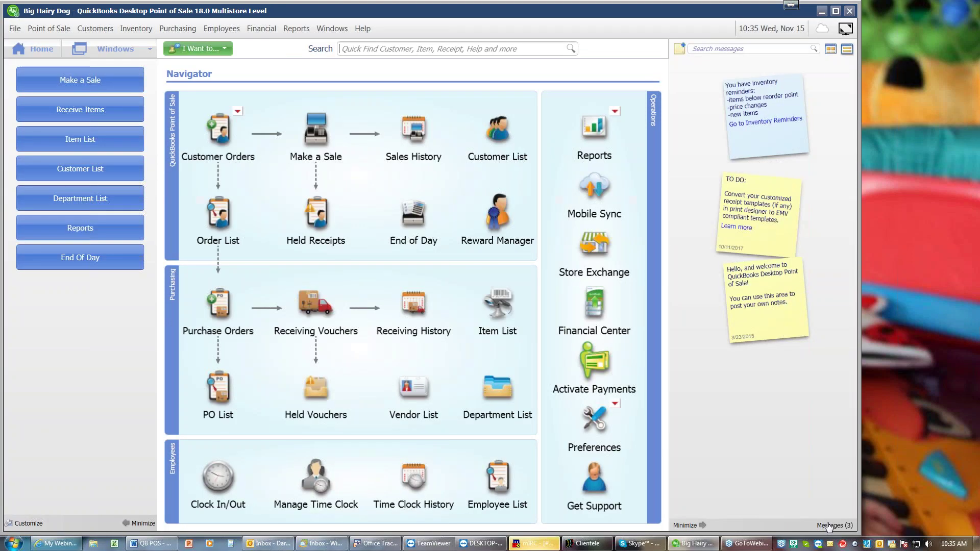